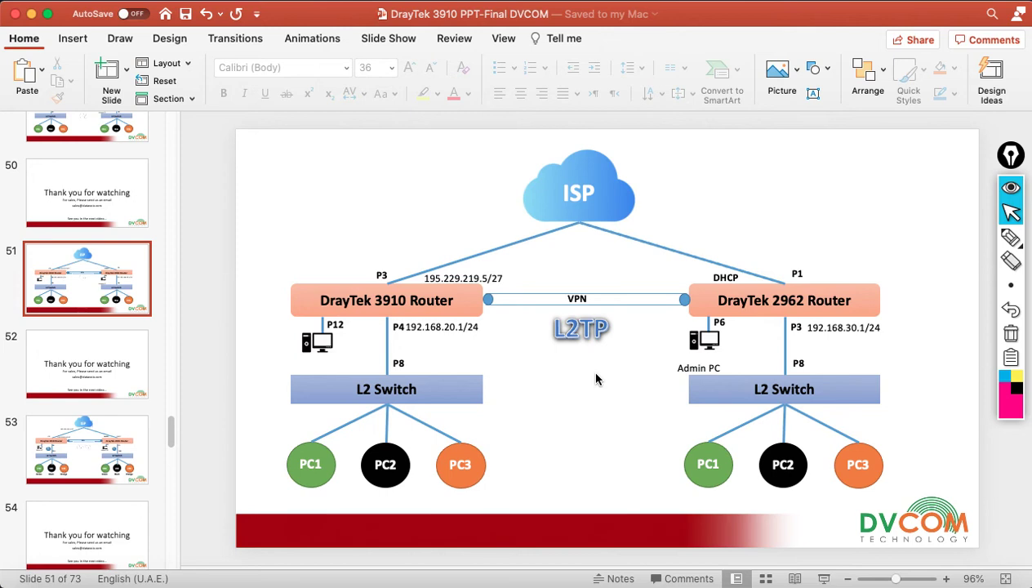
# - Sign in to the Vigor3910 with the administrator username and password, then dismiss the default-password warning
pyautogui.click(740, 581)
pyautogui.click(567, 258)
pyautogui.write('admin')
pyautogui.press('Tab')
pyautogui.write('•••••')
pyautogui.press('Return')
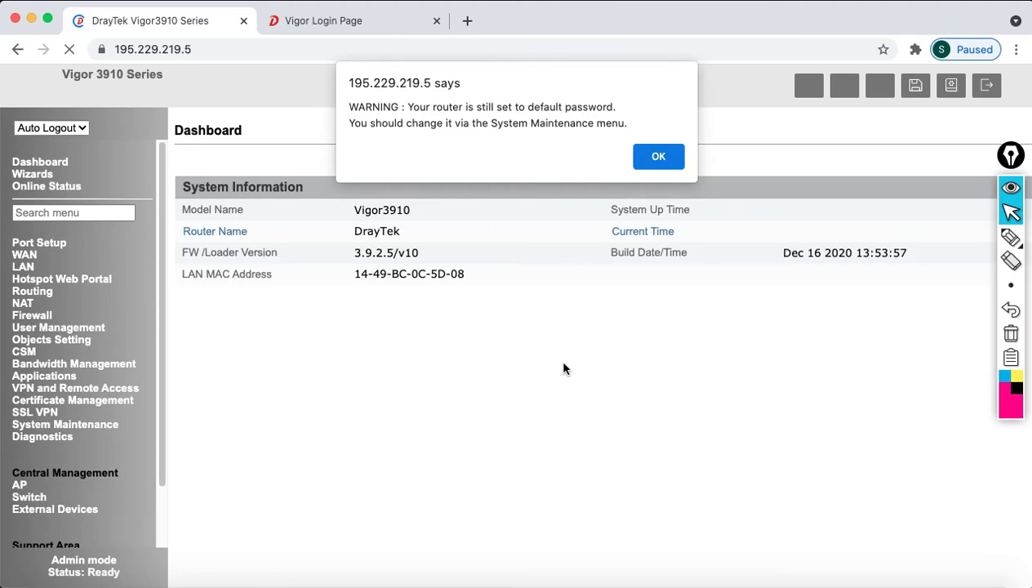
pyautogui.click(663, 155)
# - Set auto logout to Off, then untick profile 5 TO_2962PPT and save the LAN to LAN list
pyautogui.click(51, 128)
pyautogui.click(42, 143)
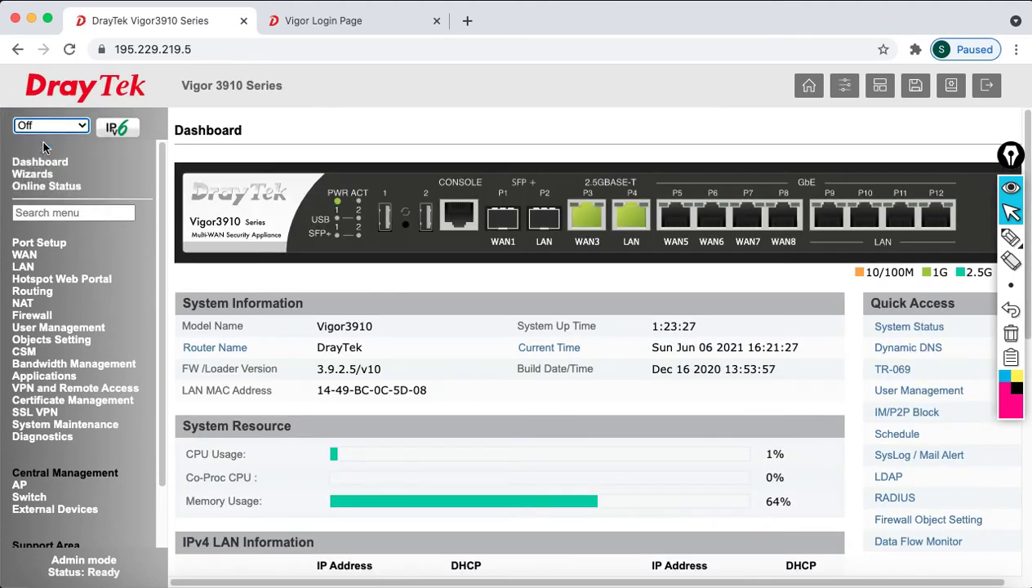
pyautogui.click(60, 390)
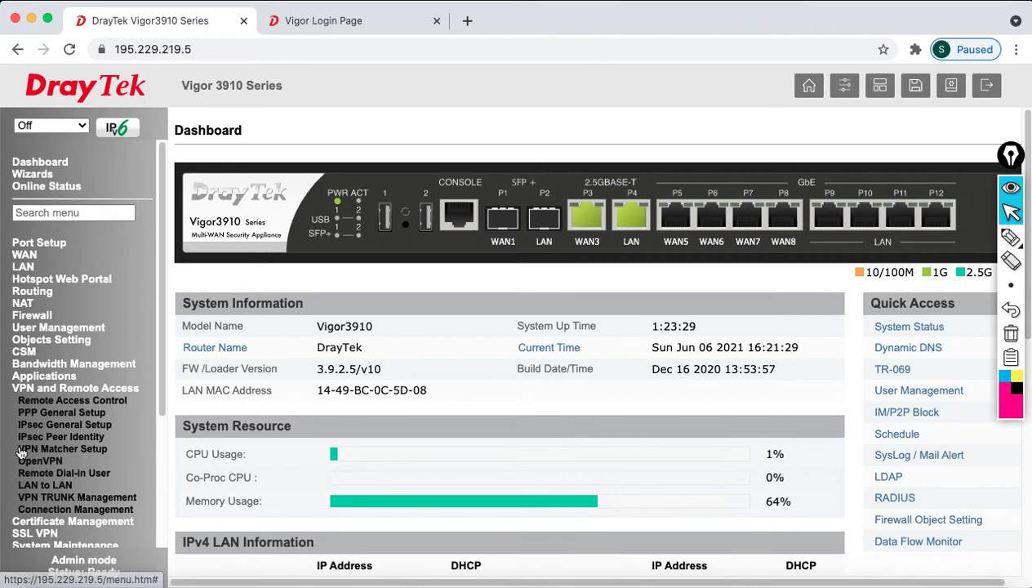
pyautogui.click(57, 489)
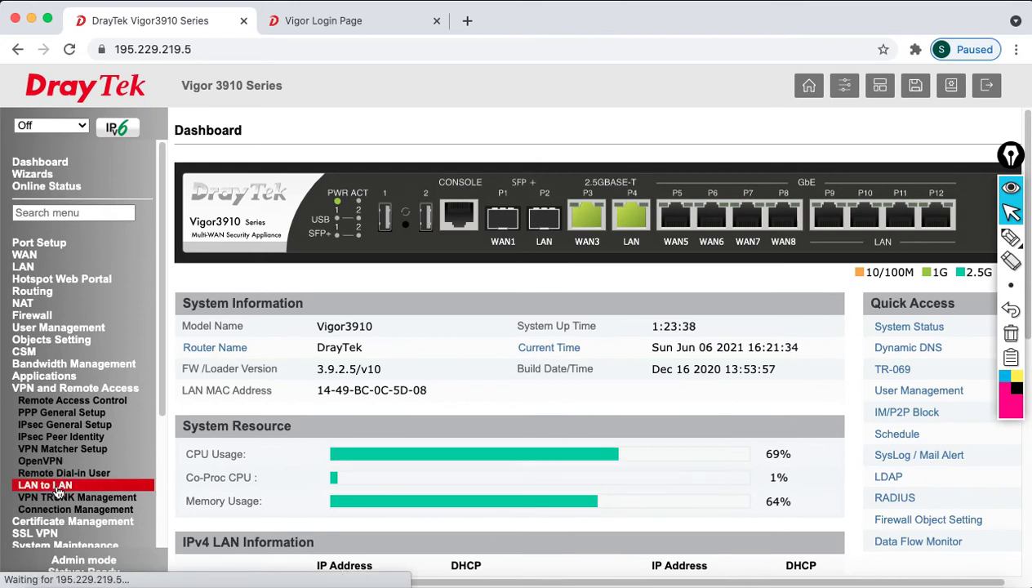
pyautogui.scroll(-2, 429, 330)
pyautogui.click(370, 249)
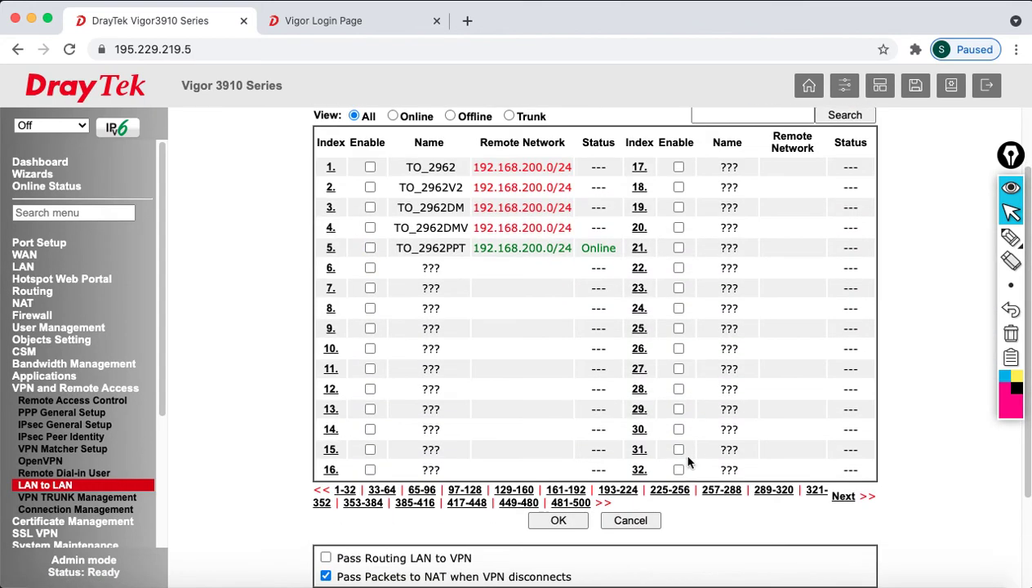
pyautogui.click(558, 522)
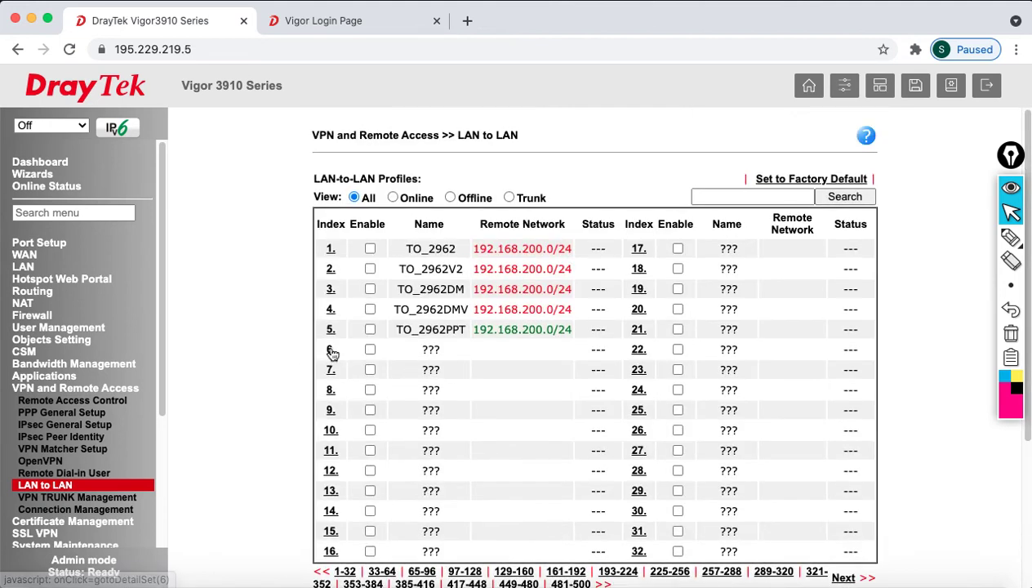
# - Enable LAN-to-LAN profile 6, name it TO_2962L2T, and keep it on WAN3 Only
pyautogui.click(331, 350)
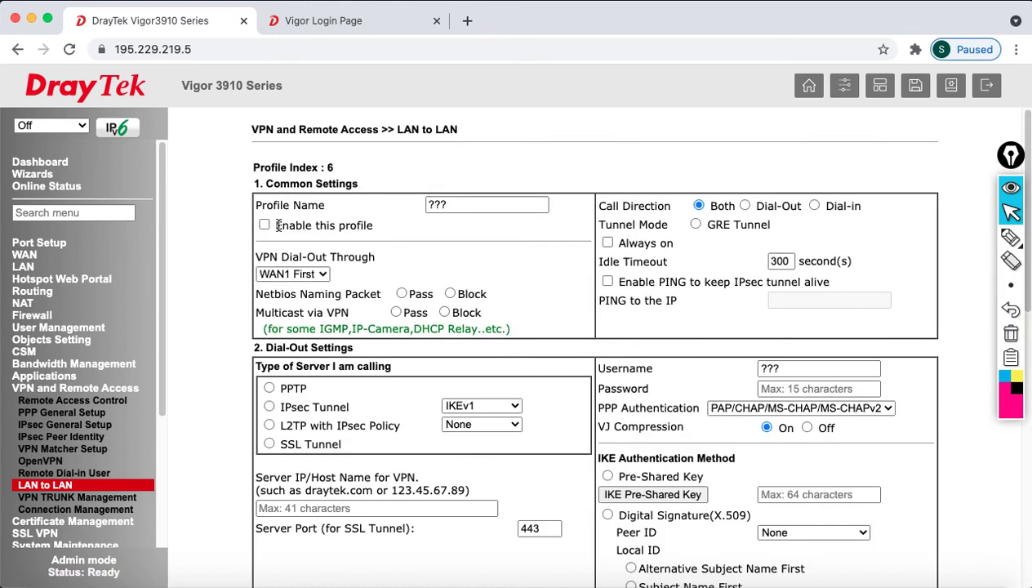
pyautogui.click(265, 225)
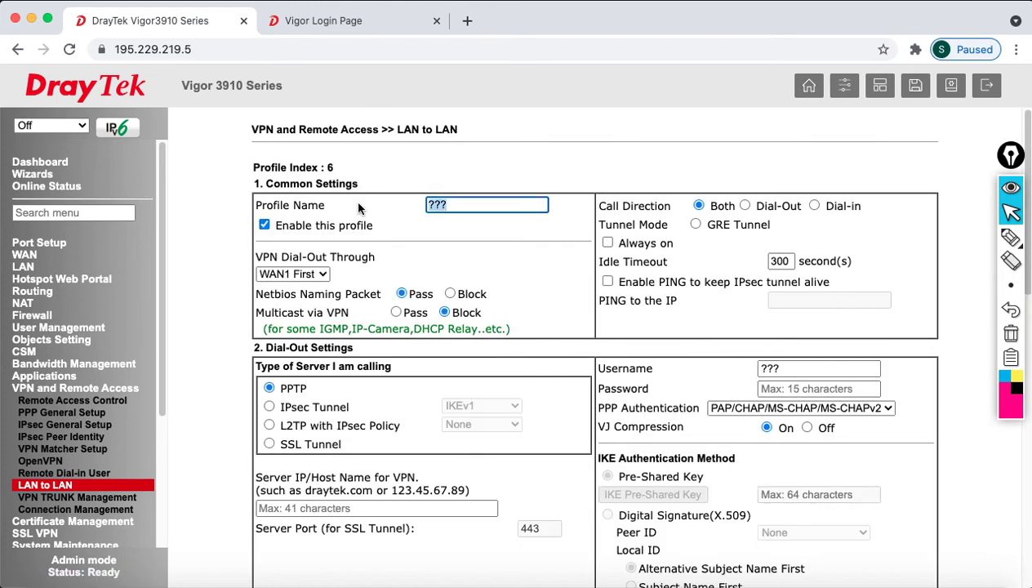
pyautogui.write('TO2')
pyautogui.press('BackSpace')
pyautogui.write('_2962L')
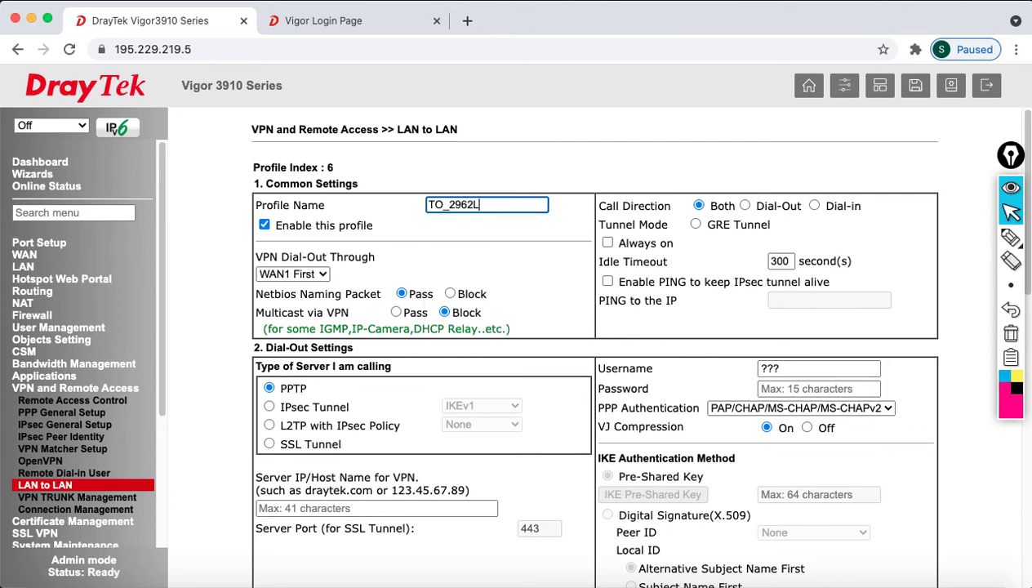
pyautogui.write('2T')
pyautogui.click(308, 275)
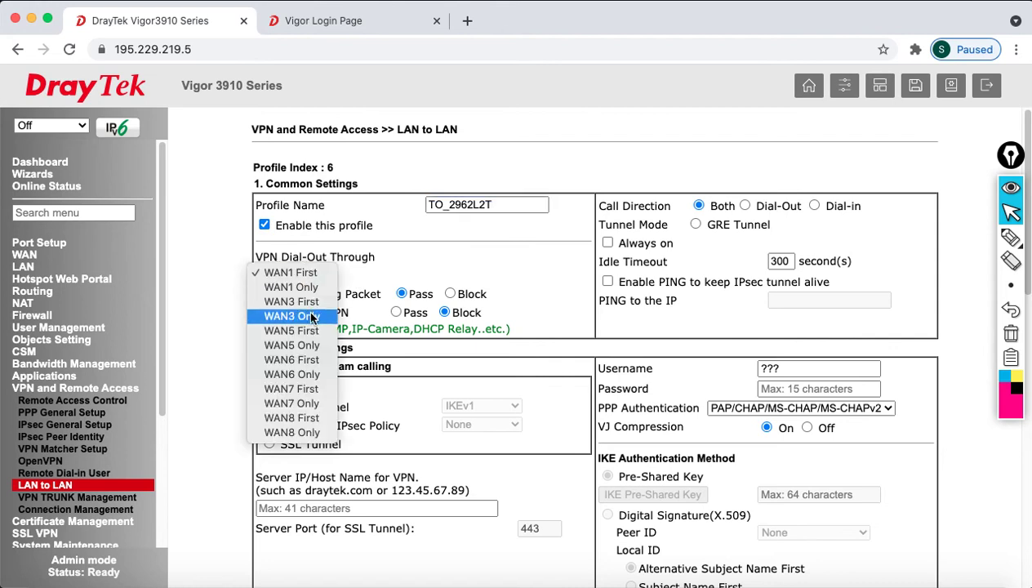
pyautogui.press('Escape')
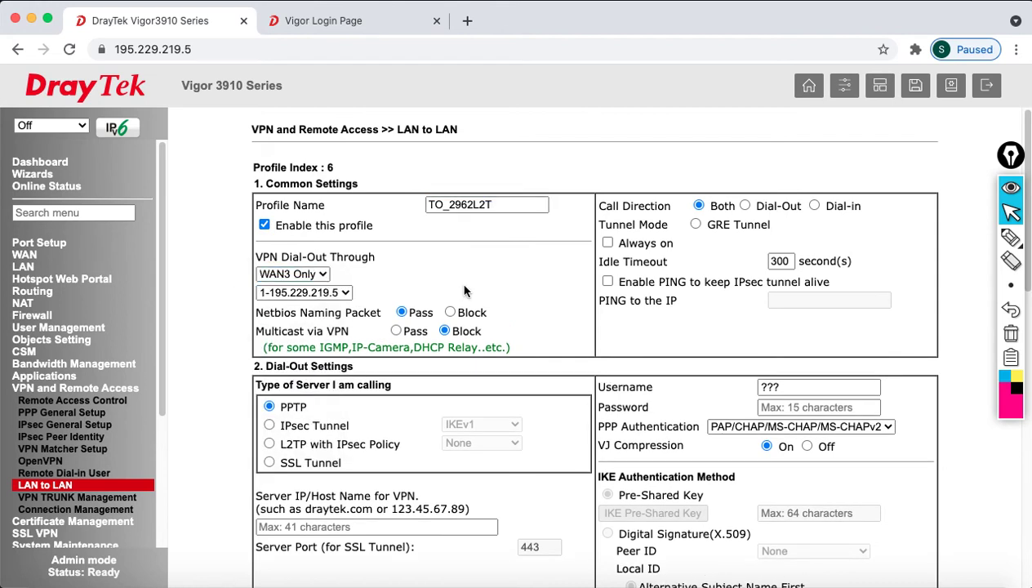
# - Set call direction to Dial-in, allowing only L2TP with IPsec policy Must
pyautogui.click(814, 205)
pyautogui.scroll(-5, 678, 343)
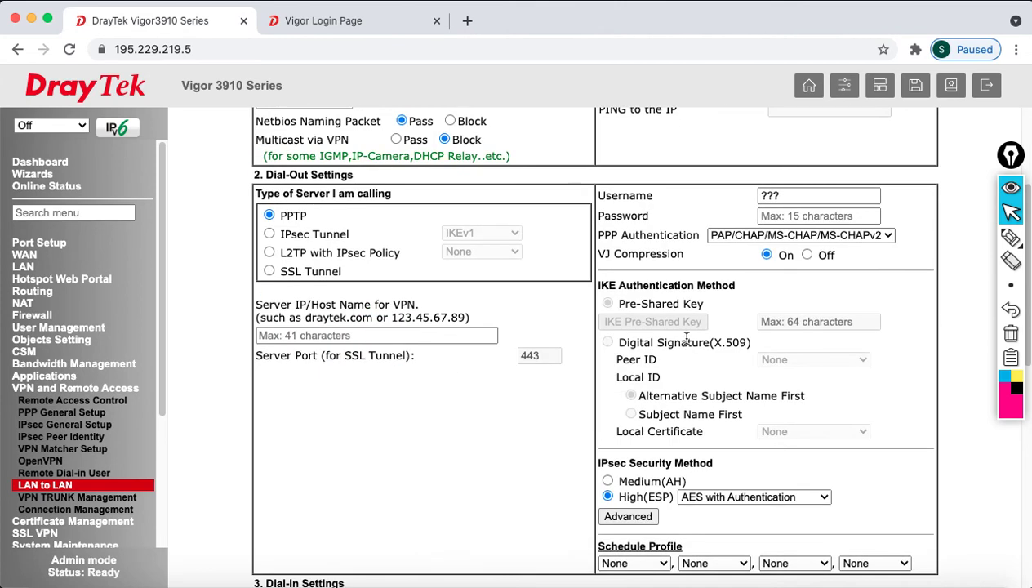
pyautogui.scroll(-6, 347, 361)
pyautogui.scroll(-1, 347, 361)
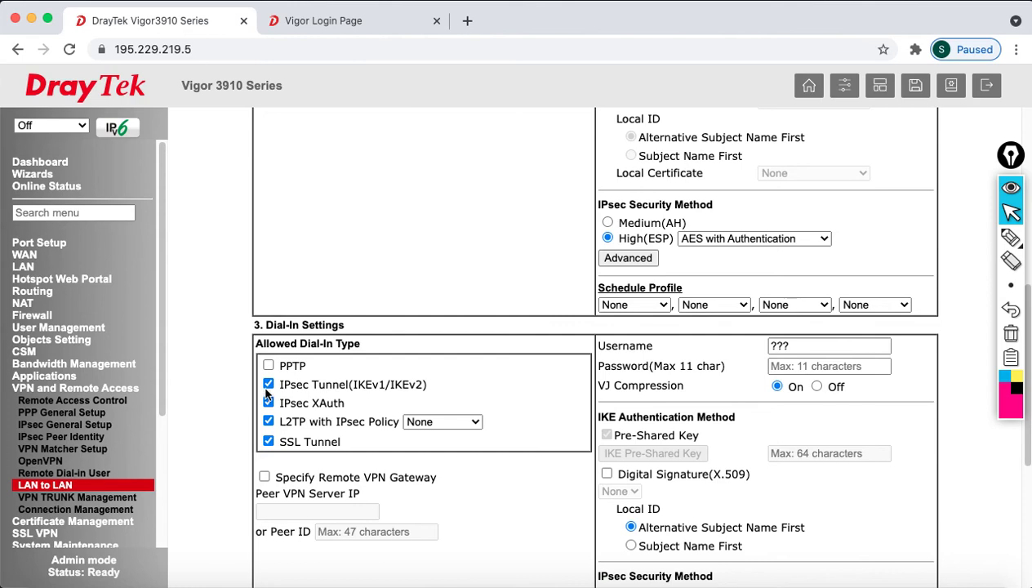
pyautogui.click(268, 384)
pyautogui.click(268, 403)
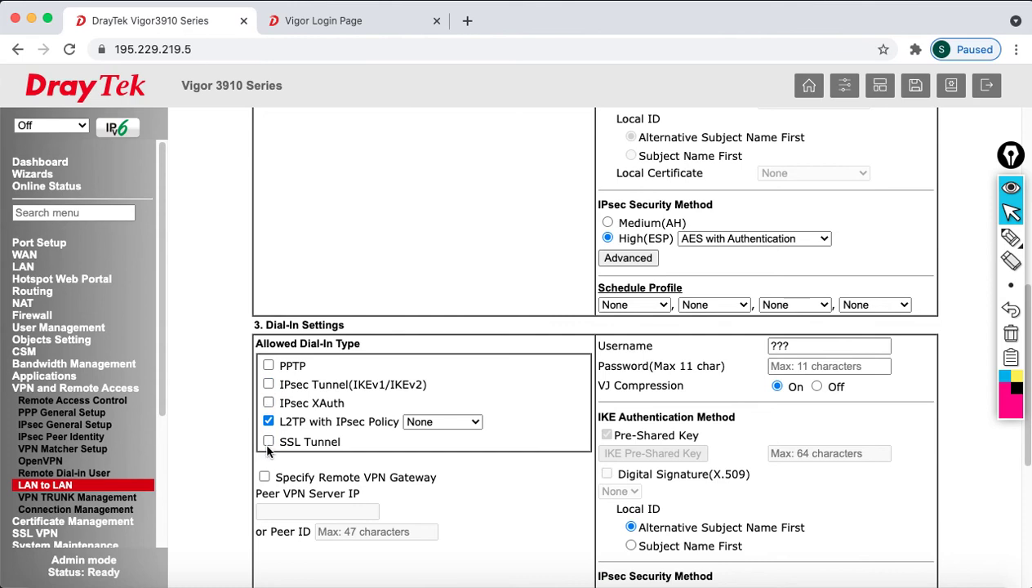
pyautogui.click(268, 441)
pyautogui.click(435, 423)
pyautogui.click(439, 449)
# - Replace the placeholder dial-in username with the L2TP account name and enter its password
pyautogui.scroll(-3, 511, 395)
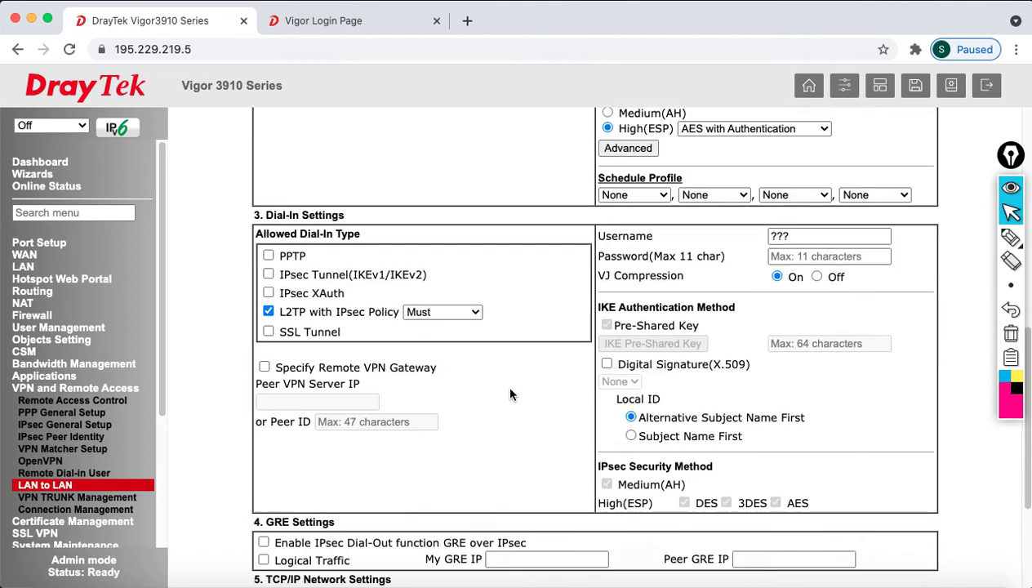
pyautogui.moveTo(802, 233); pyautogui.dragTo(739, 229)
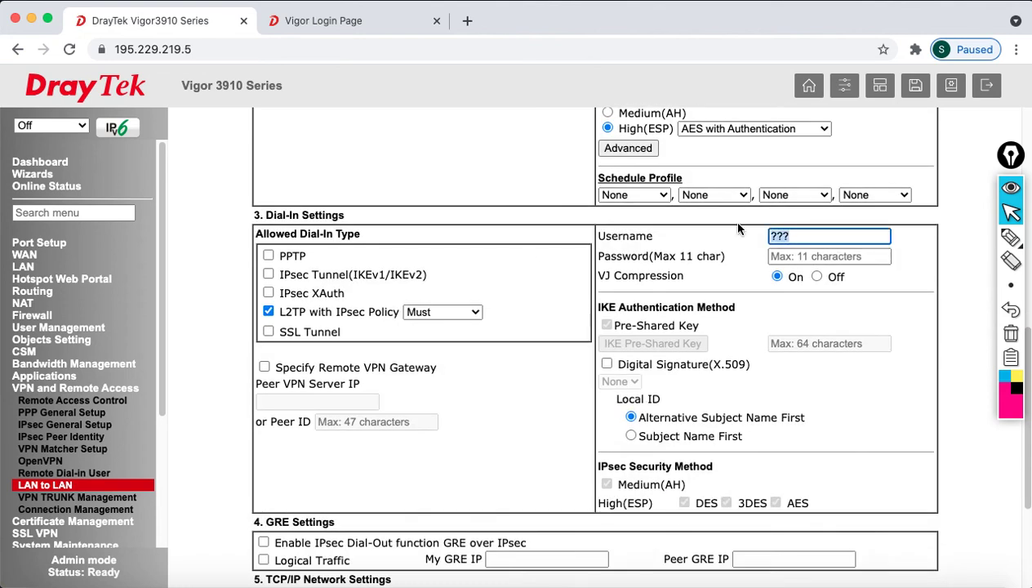
pyautogui.press('BackSpace')
pyautogui.write('l2')
pyautogui.press('BackSpace')
pyautogui.press('BackSpace')
pyautogui.press('BackSpace')
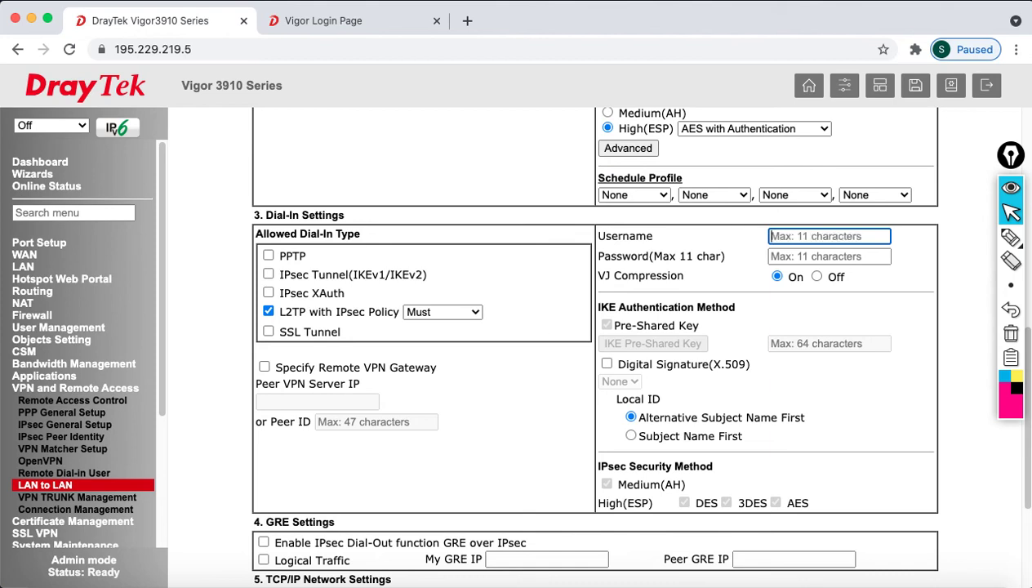
pyautogui.write('layertotp')
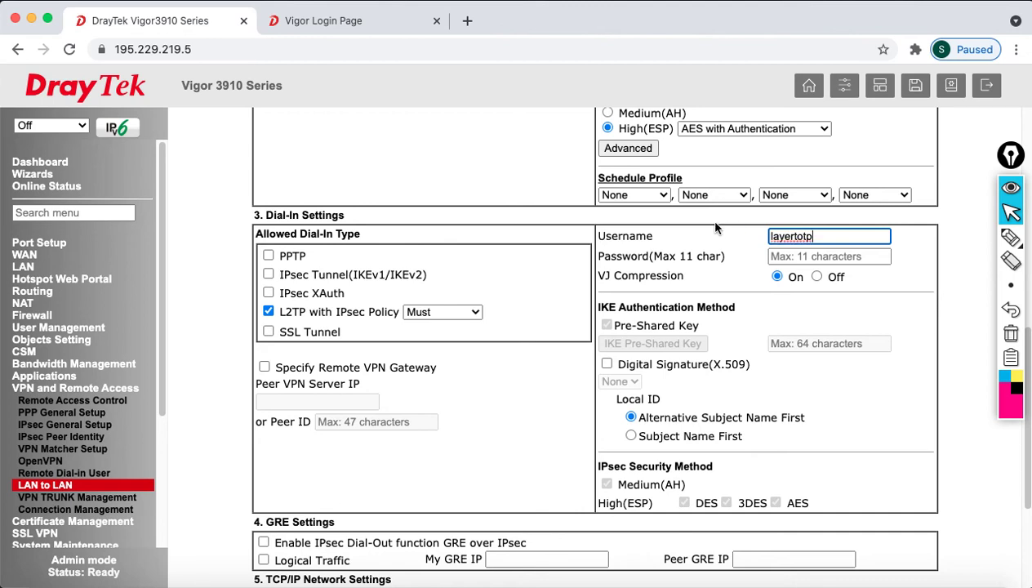
pyautogui.click(801, 257)
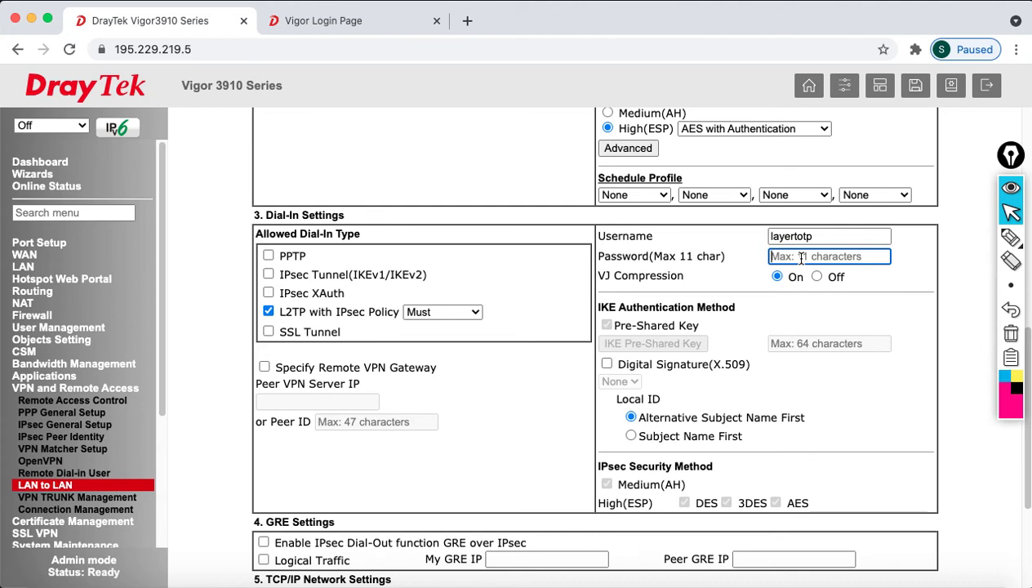
pyautogui.write('layer')
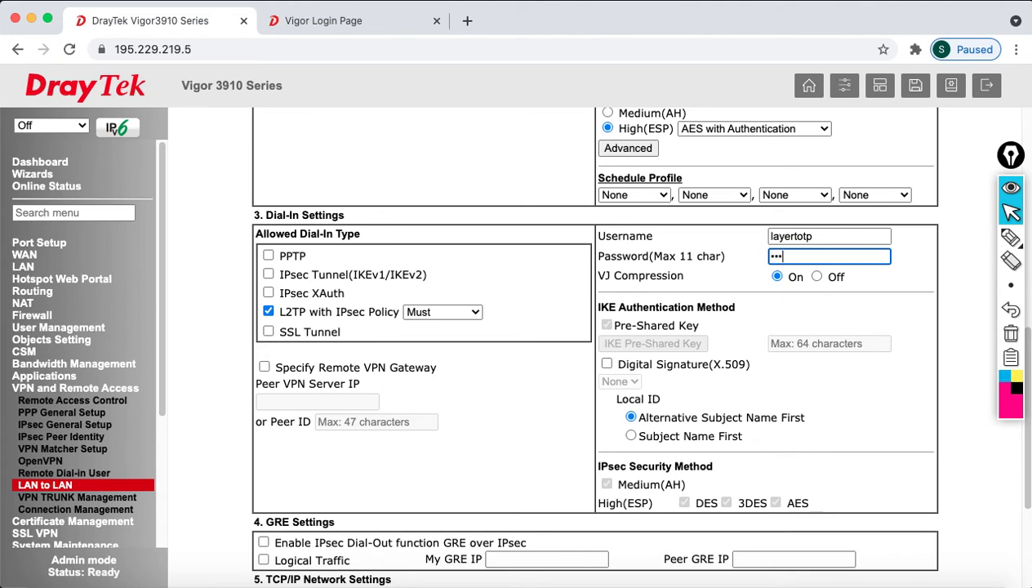
pyautogui.write('t')
pyautogui.click(868, 406)
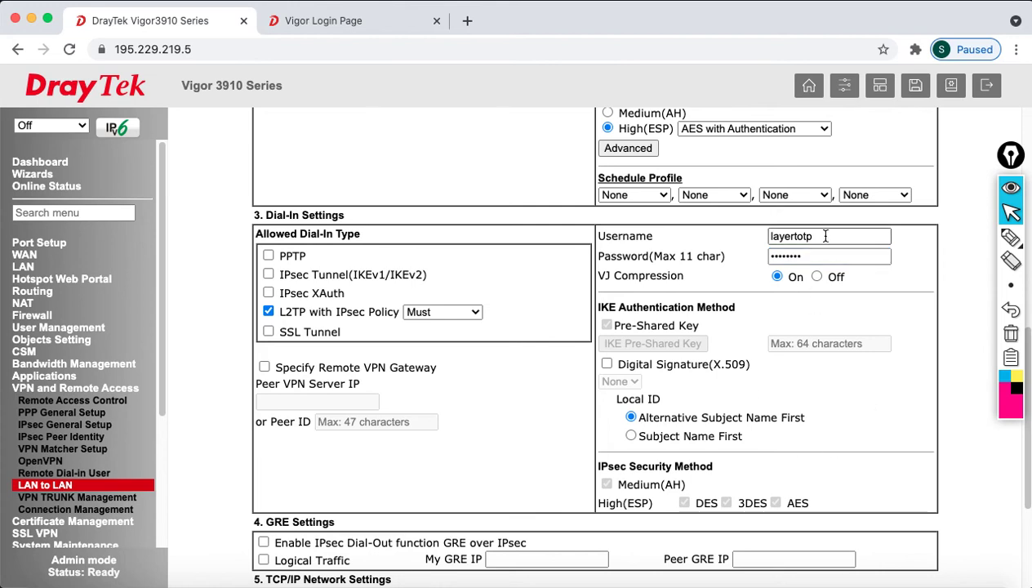
# - Set the profile's remote network IP to 192.168.200.1
pyautogui.scroll(-5, 844, 400)
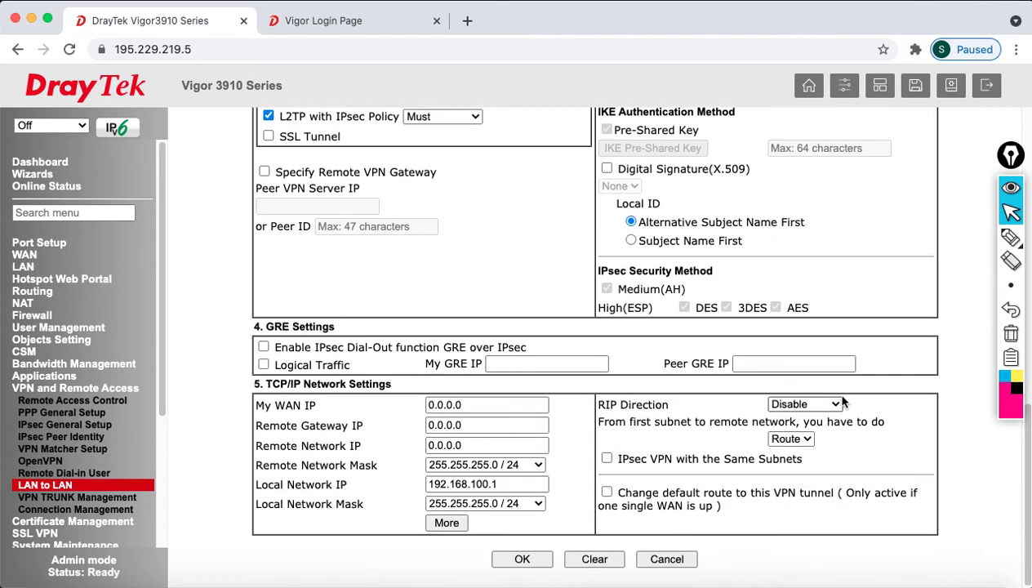
pyautogui.doubleClick(516, 441)
pyautogui.write('192.168.200.1')
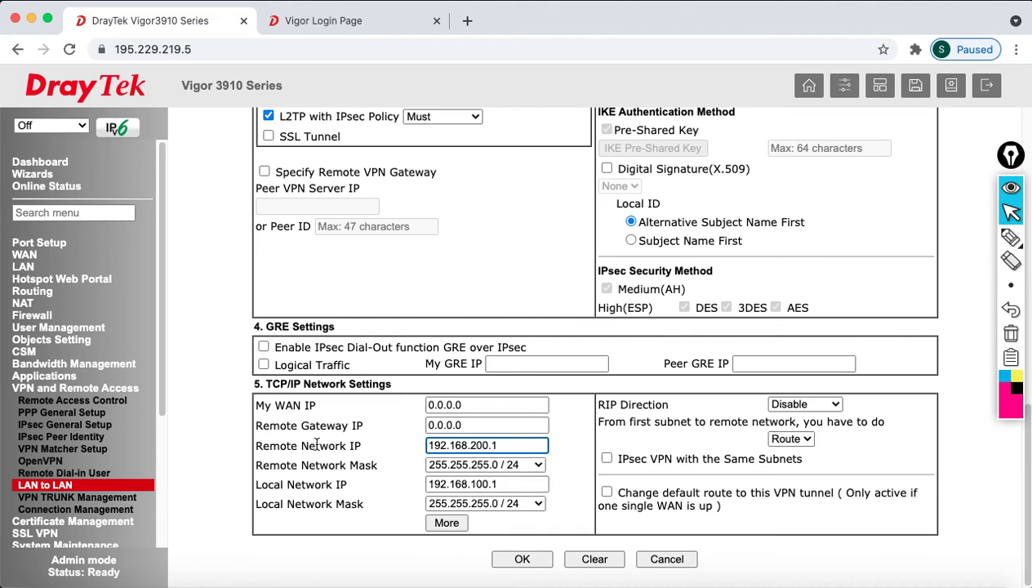
# - Add 192.168.30.1 / 24 as an extra remote network
pyautogui.click(450, 523)
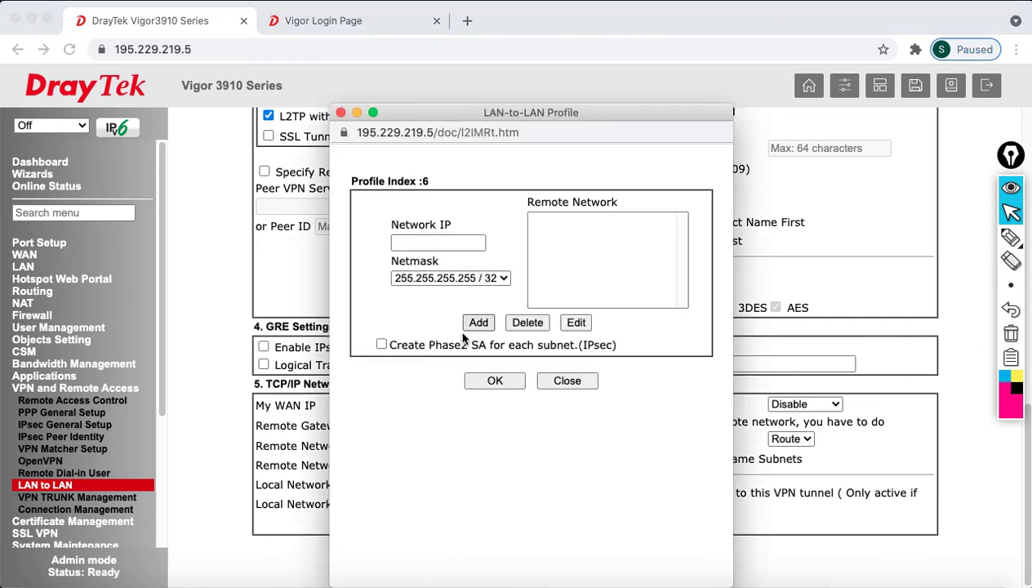
pyautogui.click(424, 244)
pyautogui.write('192.1')
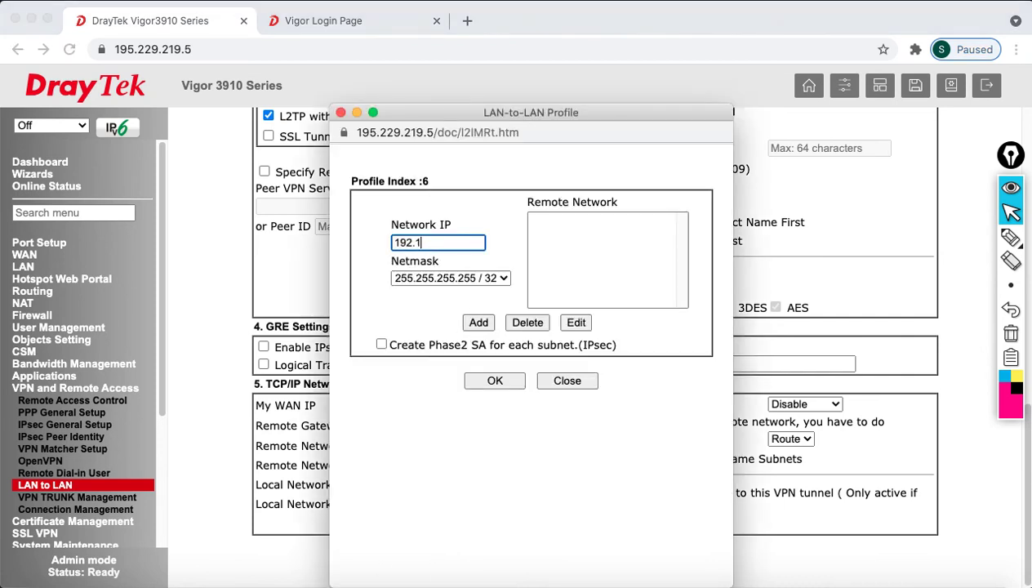
pyautogui.write('68.30.1')
pyautogui.click(455, 278)
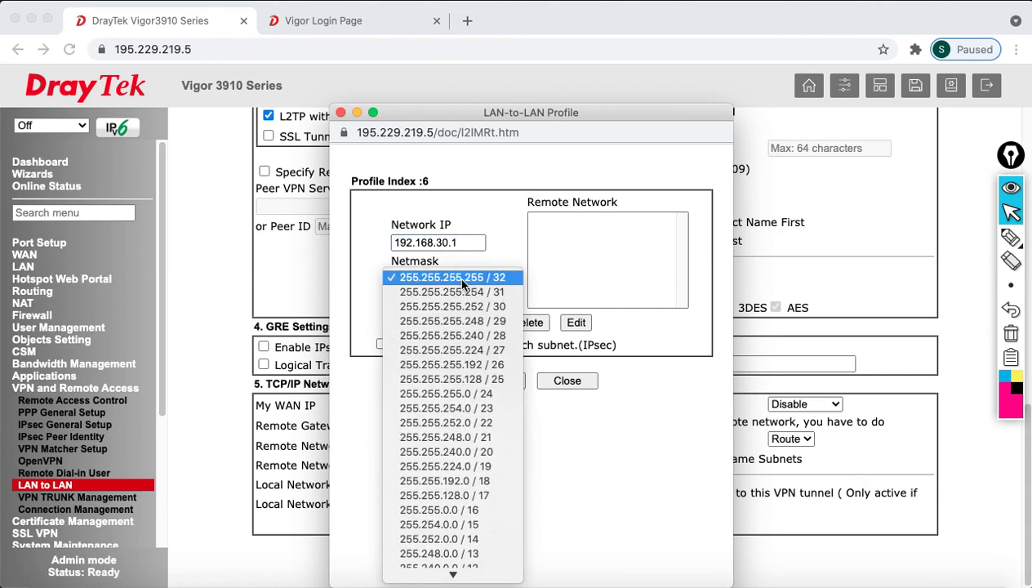
pyautogui.click(487, 394)
pyautogui.click(480, 325)
pyautogui.click(507, 381)
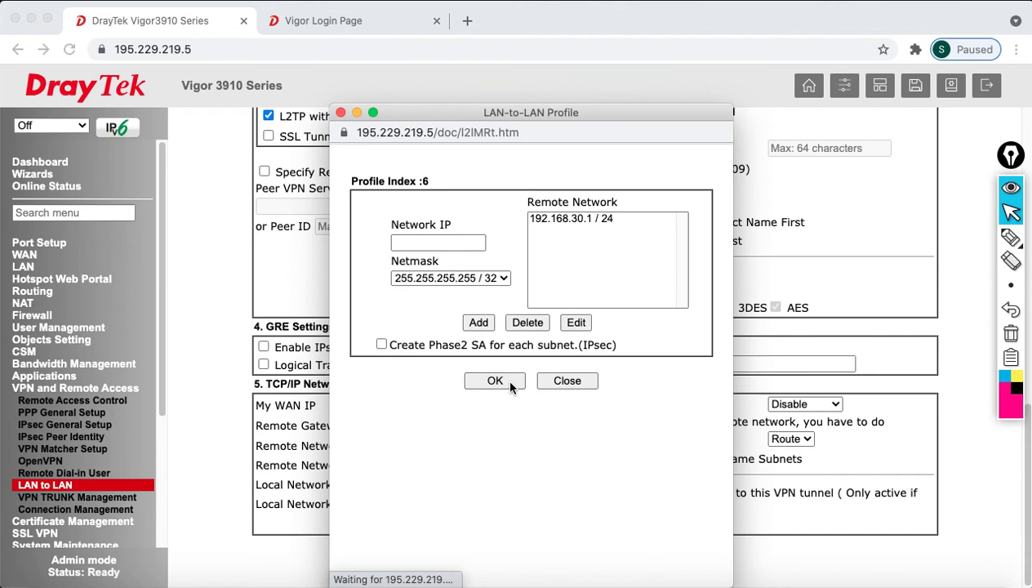
pyautogui.click(565, 381)
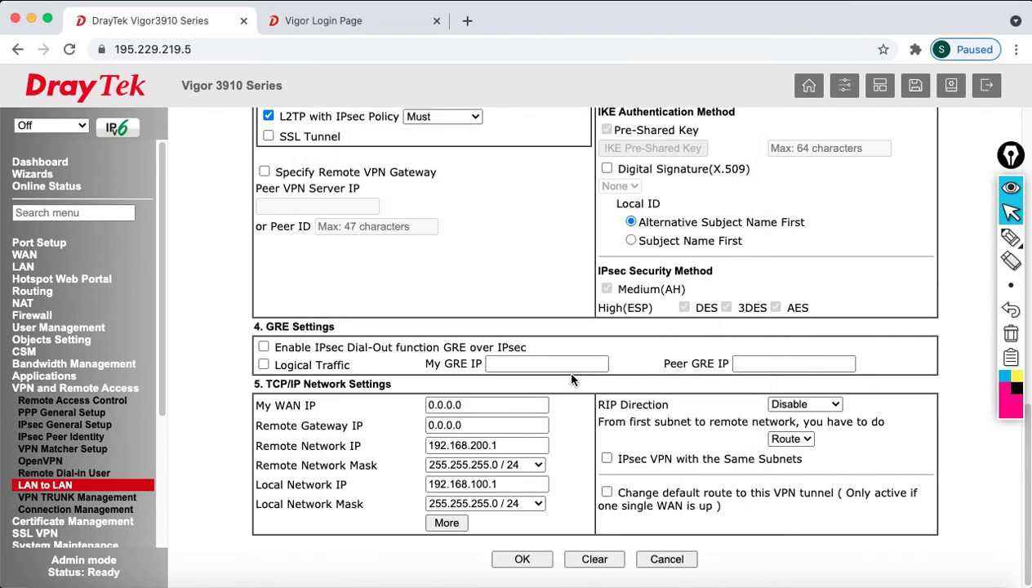
# - Save profile 6 and then the LAN-to-LAN profile list
pyautogui.click(515, 562)
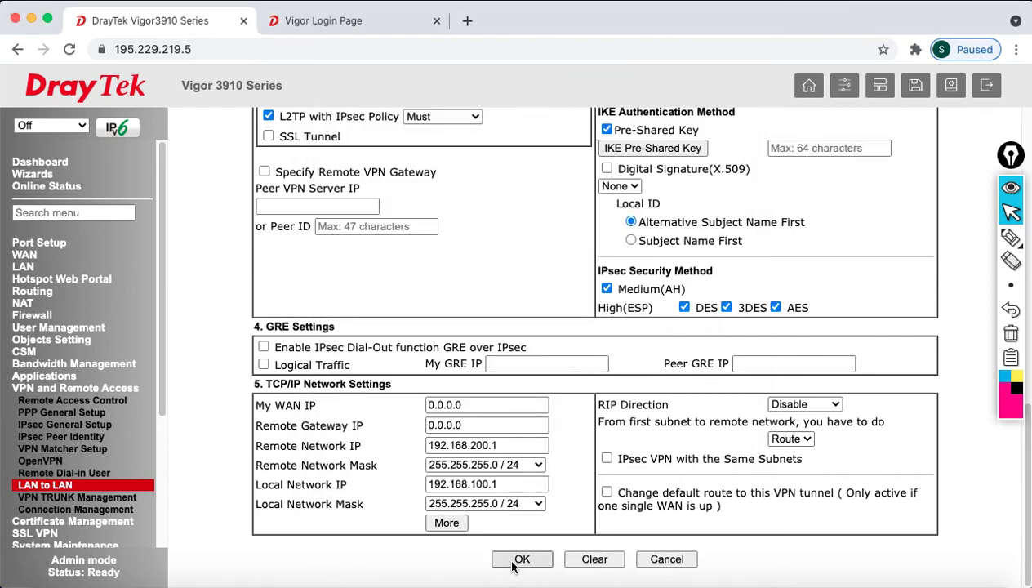
pyautogui.click(513, 563)
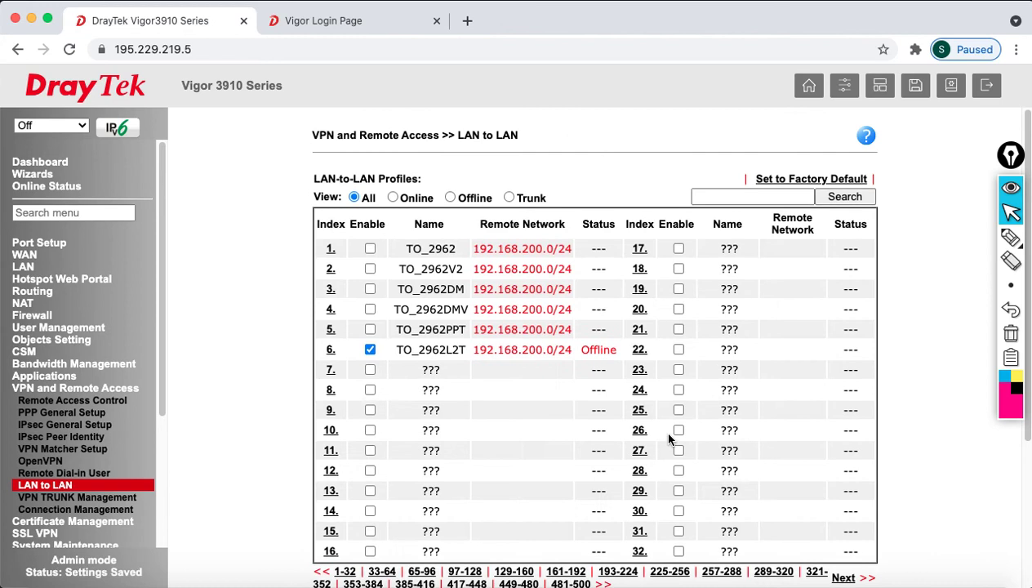
pyautogui.scroll(-2, 539, 486)
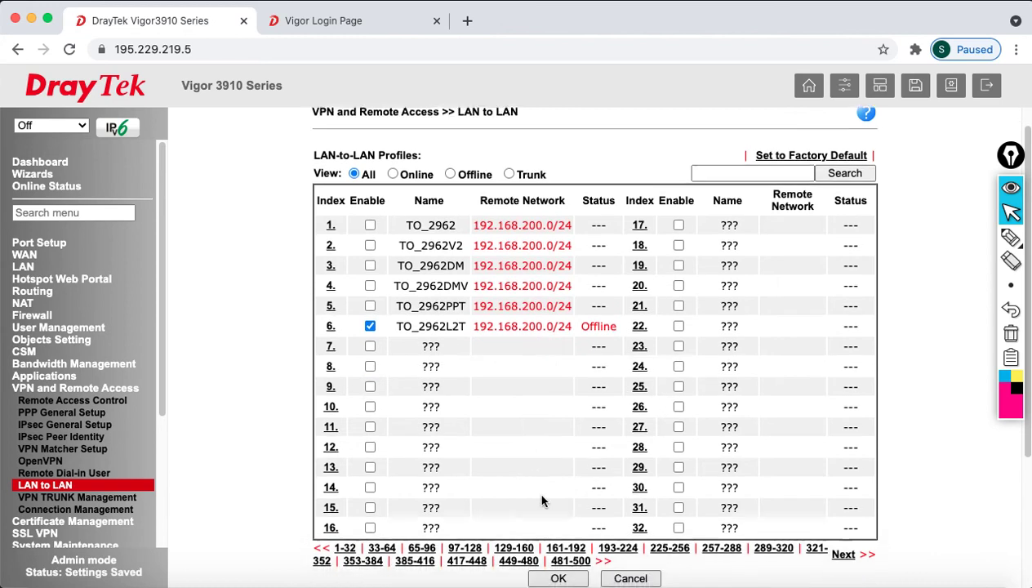
pyautogui.click(574, 580)
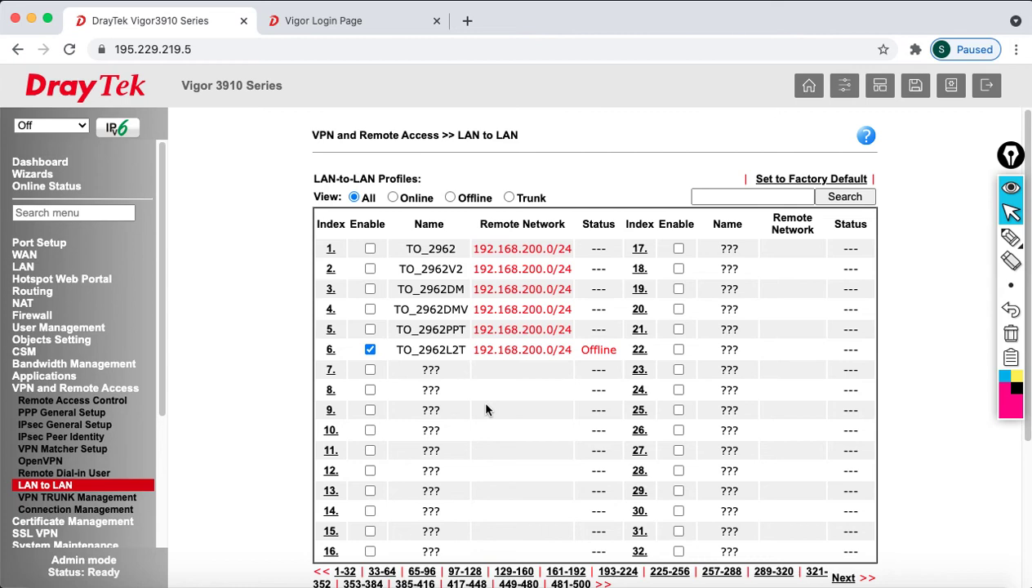
# - Sign in to the Vigor2962 with the administrator credentials and dismiss the default-password warning
pyautogui.click(322, 25)
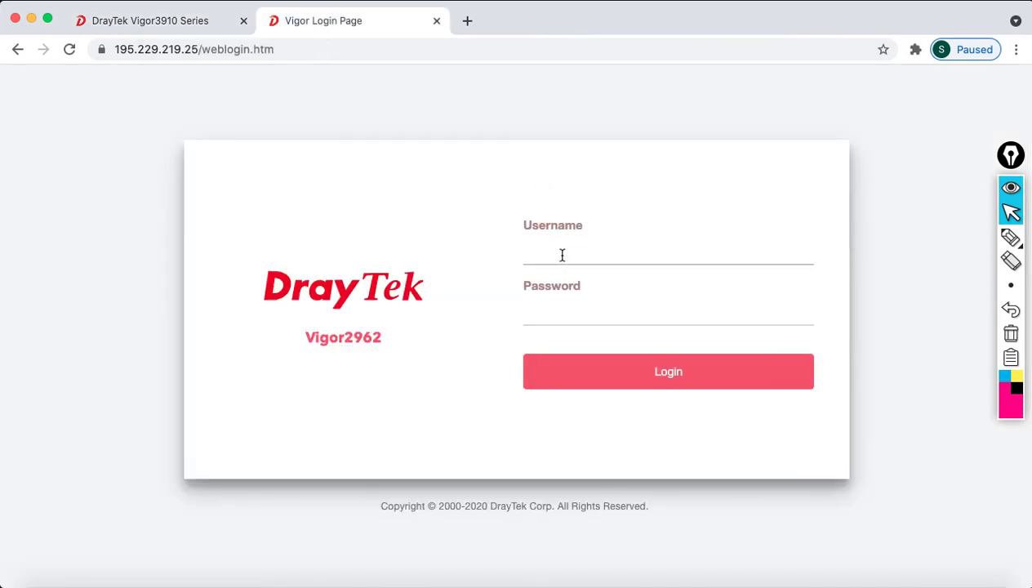
pyautogui.write('admin')
pyautogui.press('Tab')
pyautogui.write('admin')
pyautogui.press('Return')
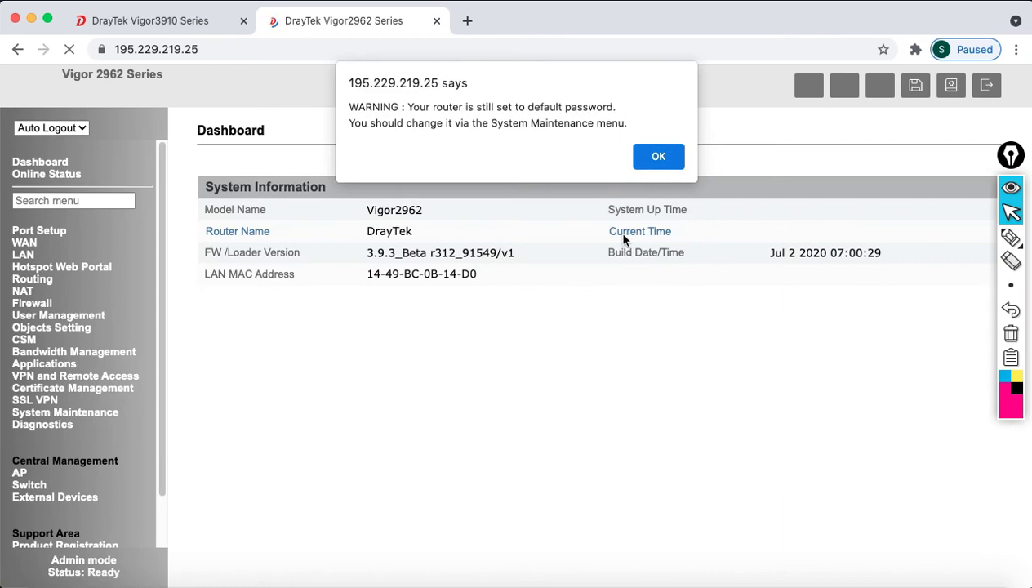
pyautogui.click(656, 156)
# - Set automatic logout to Off on the Vigor2962
pyautogui.click(50, 127)
pyautogui.click(26, 140)
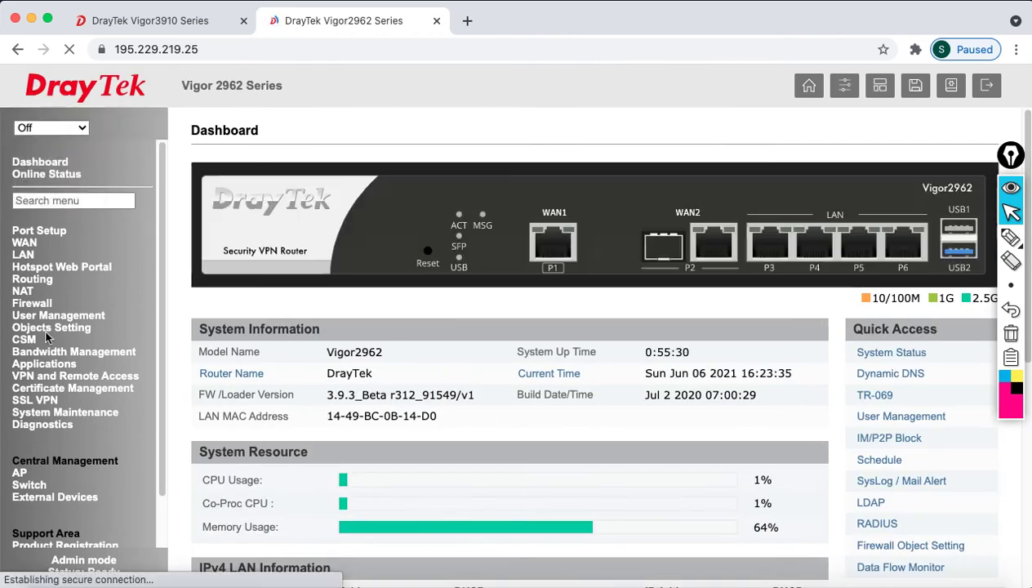
pyautogui.click(55, 377)
# - Untick profile 5 TO_3915PPT in the Vigor2962 LAN to LAN list and save it
pyautogui.click(62, 474)
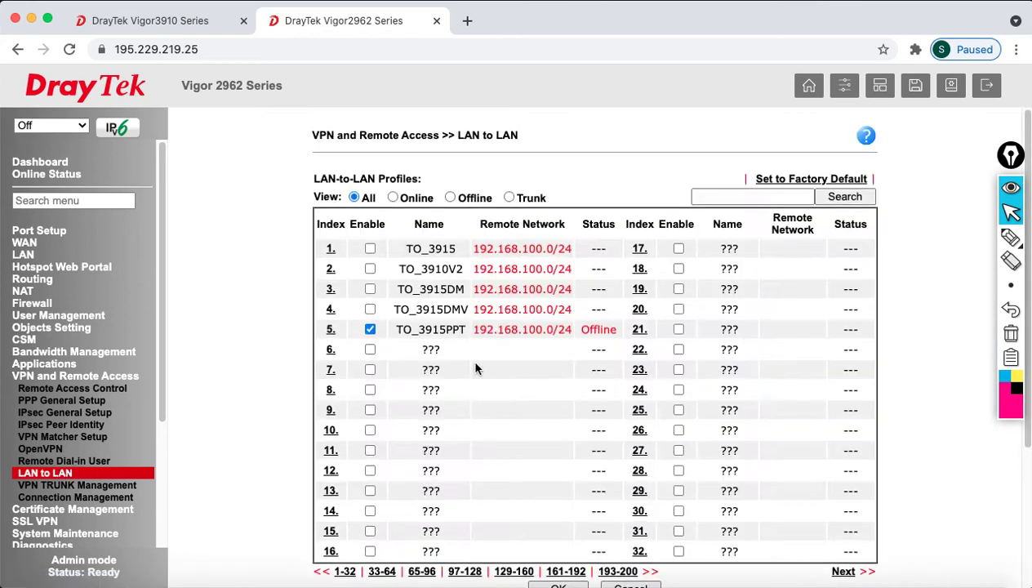
pyautogui.click(370, 329)
pyautogui.scroll(-2, 522, 408)
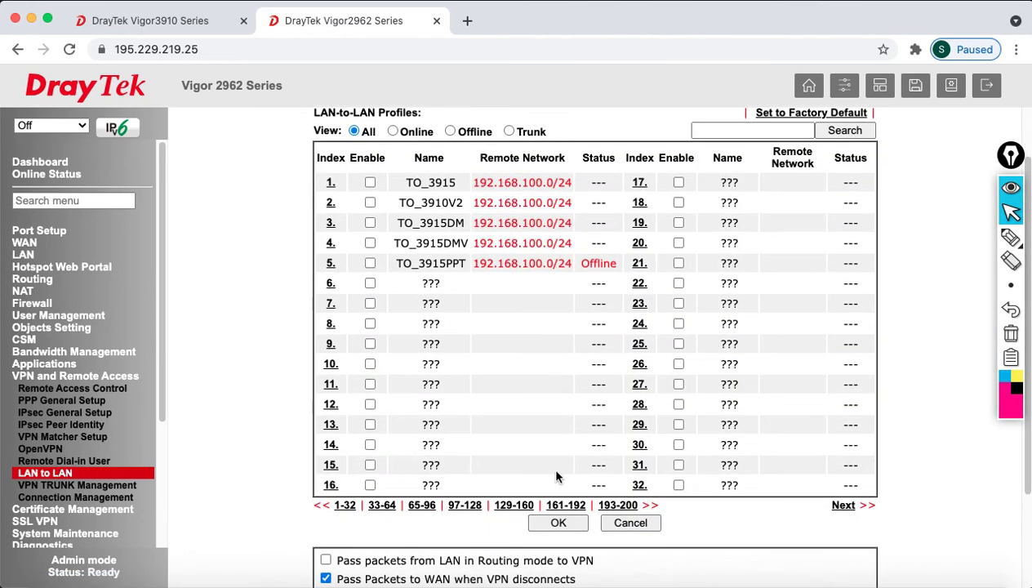
pyautogui.click(559, 524)
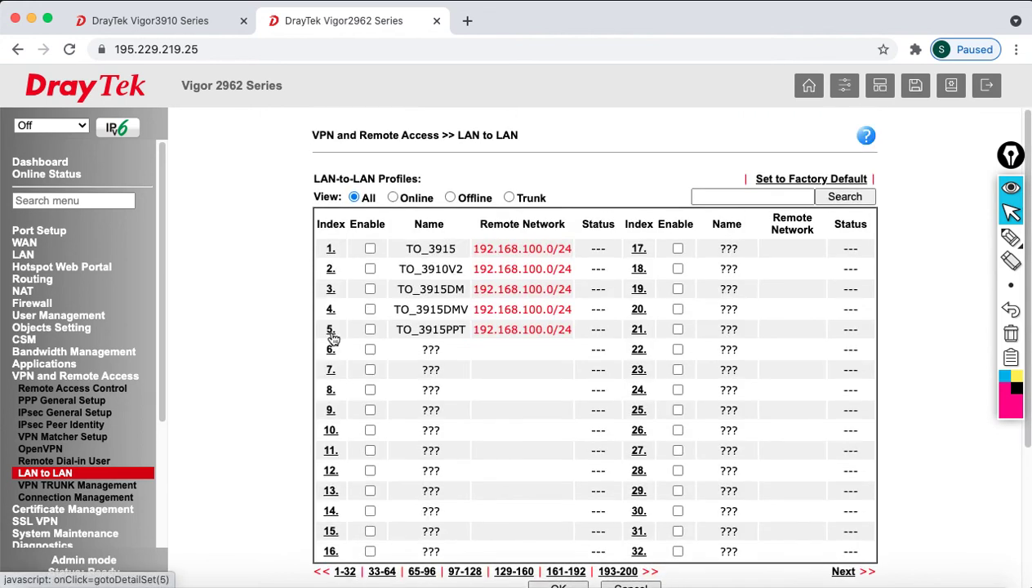
# - Name profile 6 TO_2915L2T with Dial-Out call direction and Always on
pyautogui.click(331, 352)
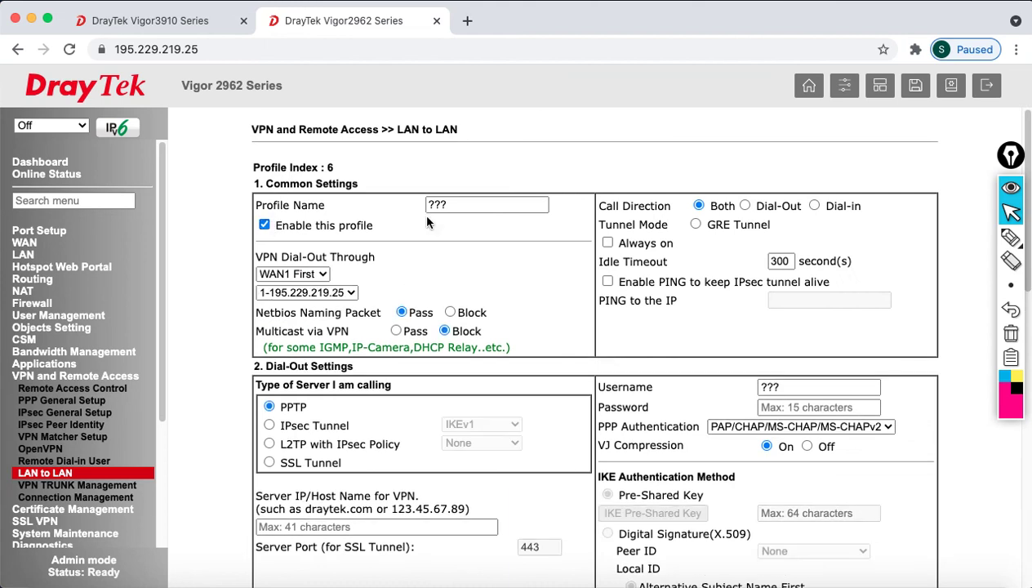
pyautogui.doubleClick(447, 205)
pyautogui.write('TO_2')
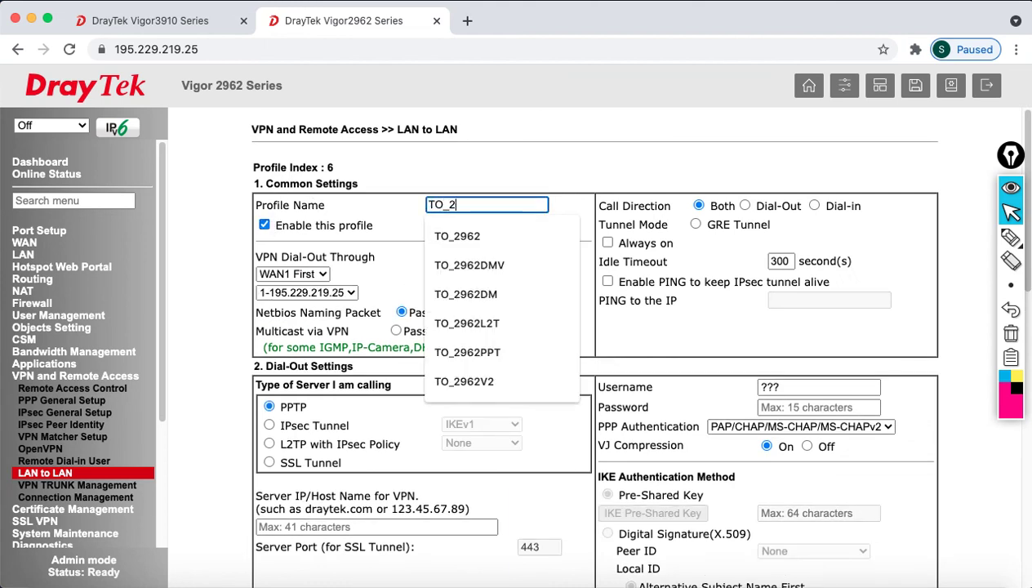
pyautogui.write('915L2T')
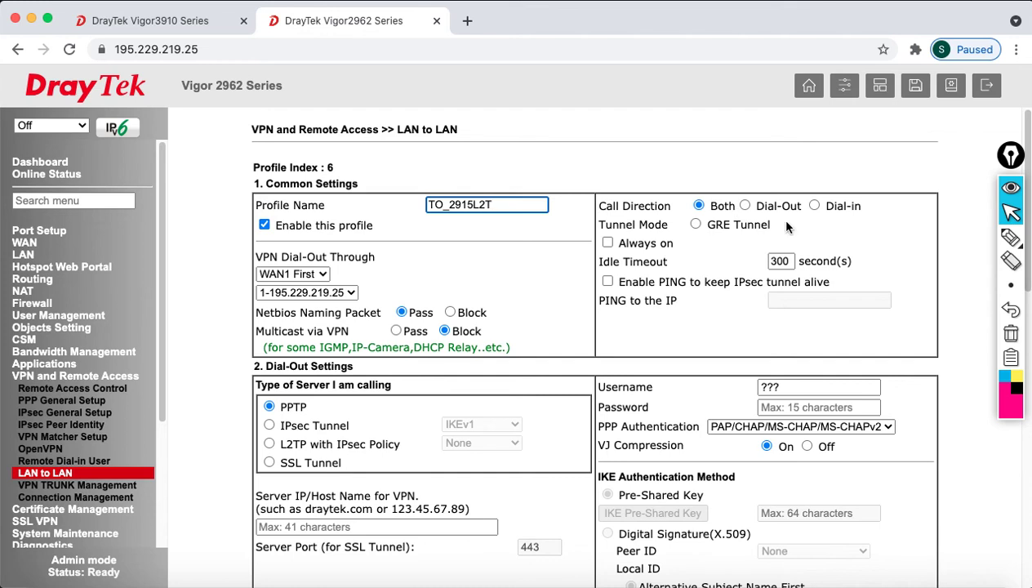
pyautogui.click(745, 206)
pyautogui.click(607, 242)
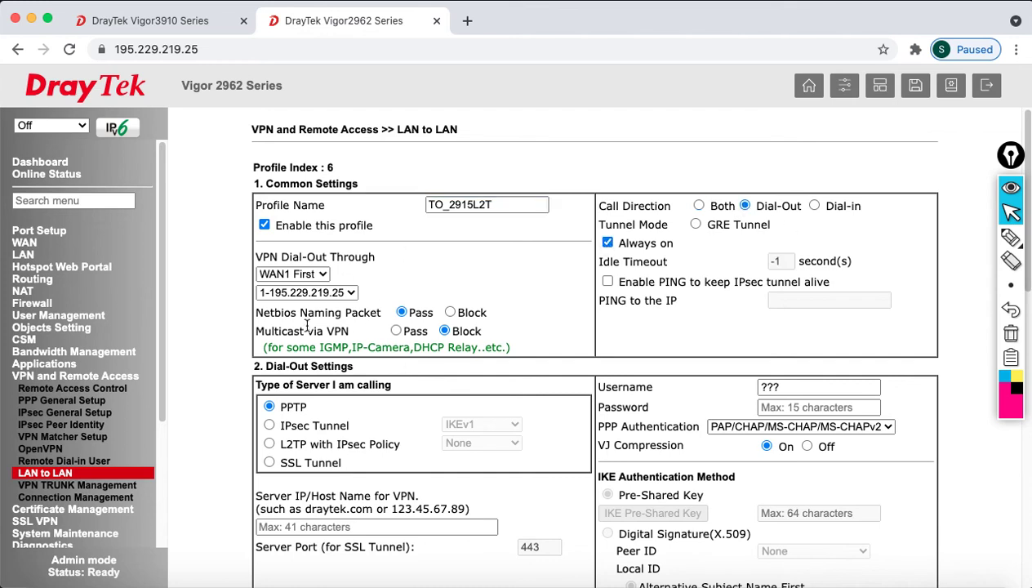
# - Choose L2TP with IPsec policy Must and server 195.229.219.5
pyautogui.scroll(-3, 426, 330)
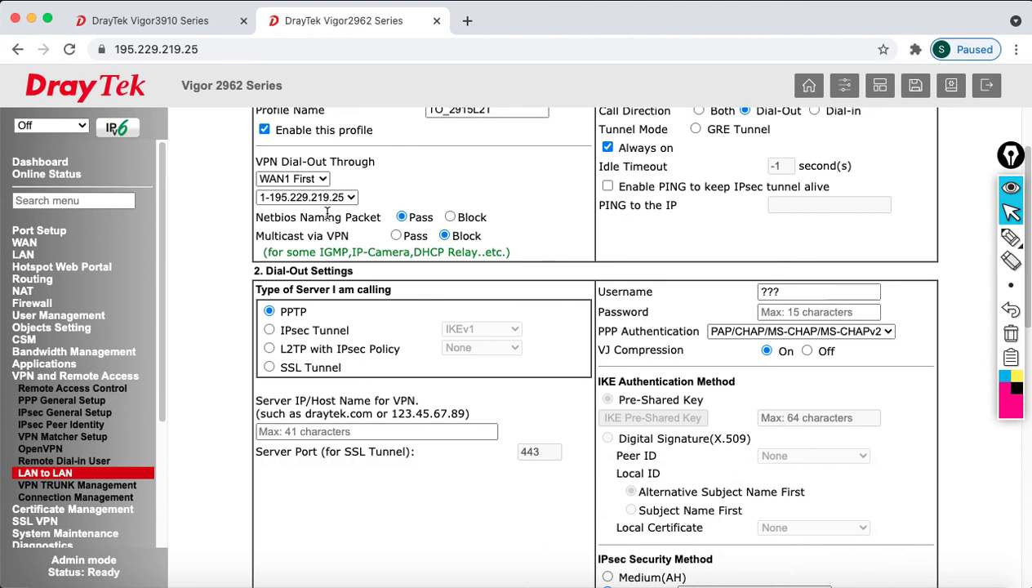
pyautogui.click(269, 348)
pyautogui.click(471, 348)
pyautogui.click(473, 374)
pyautogui.click(437, 431)
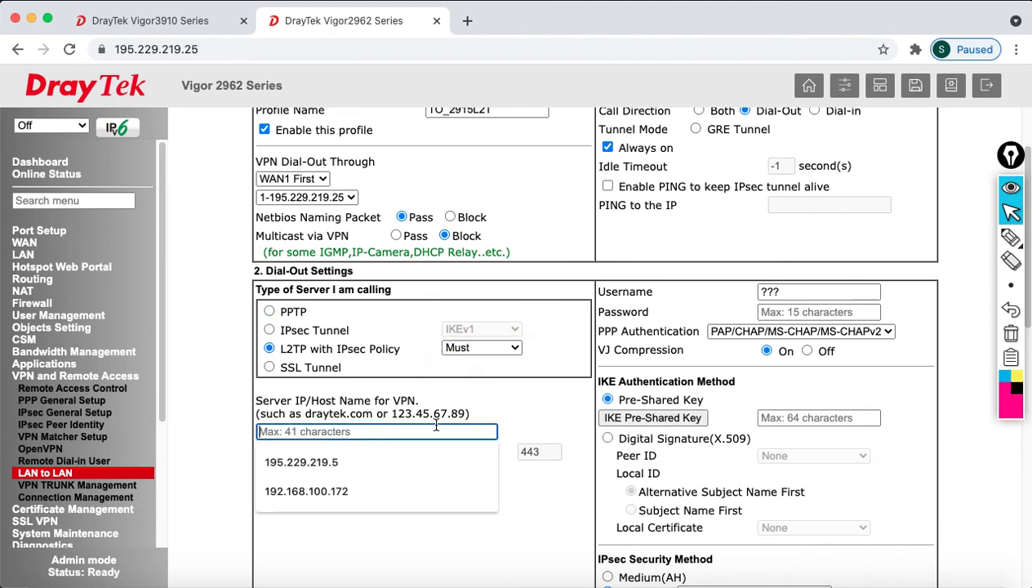
pyautogui.click(392, 464)
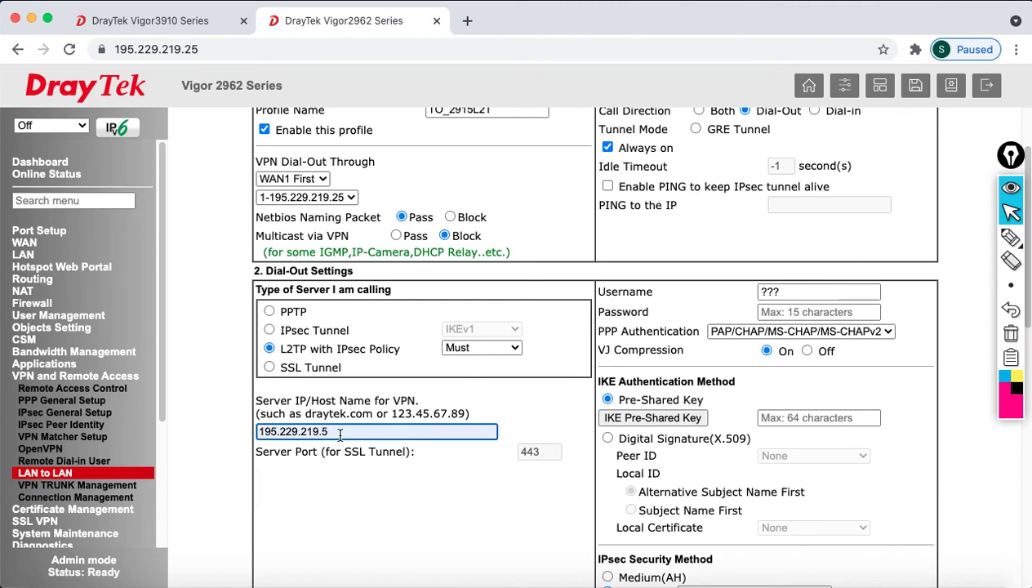
# - Replace the placeholder dial-out username with the L2TP account name and enter its password
pyautogui.click(852, 294)
pyautogui.moveTo(852, 294); pyautogui.dragTo(687, 291)
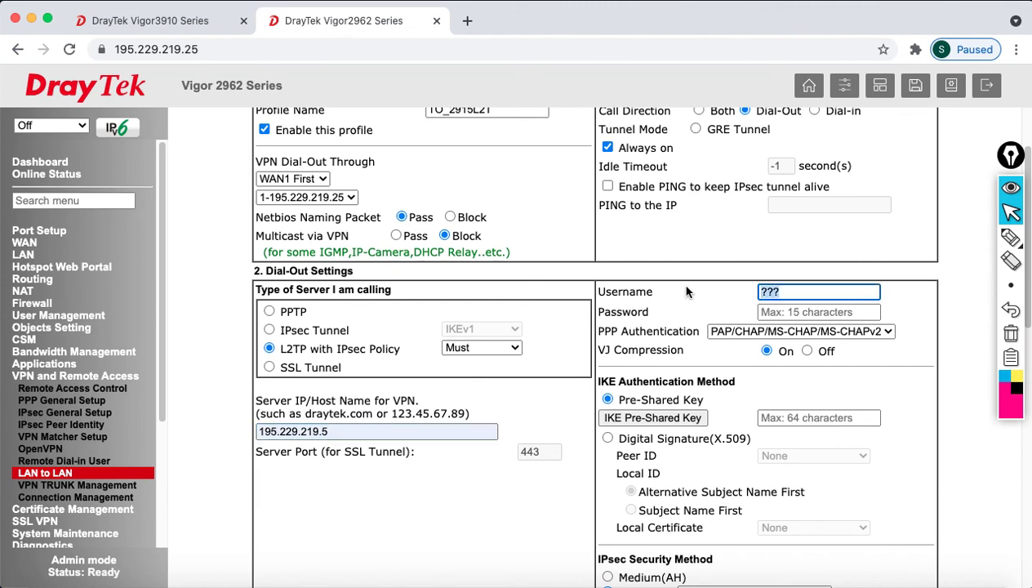
pyautogui.press('BackSpace')
pyautogui.write('layertotp')
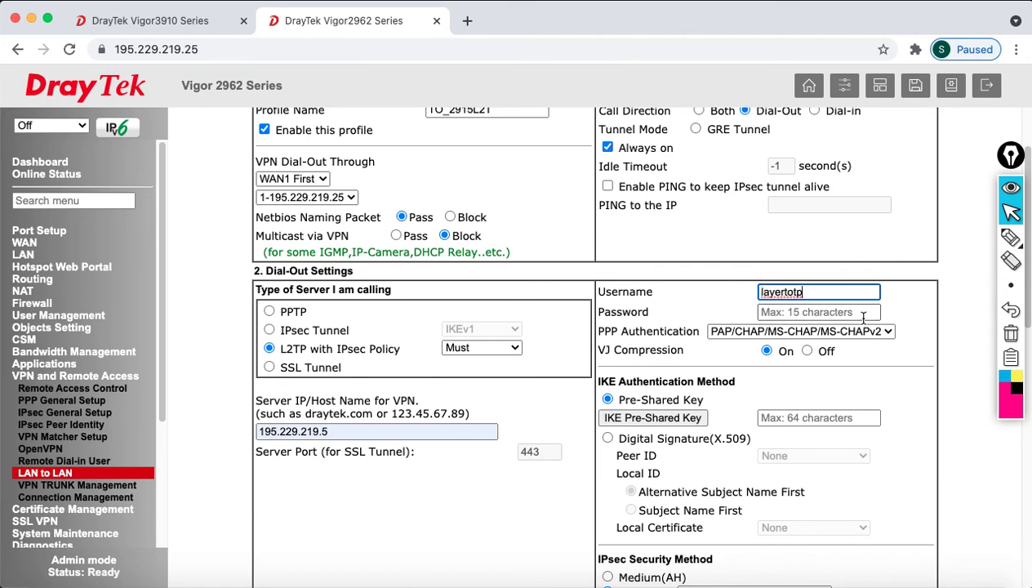
pyautogui.click(842, 314)
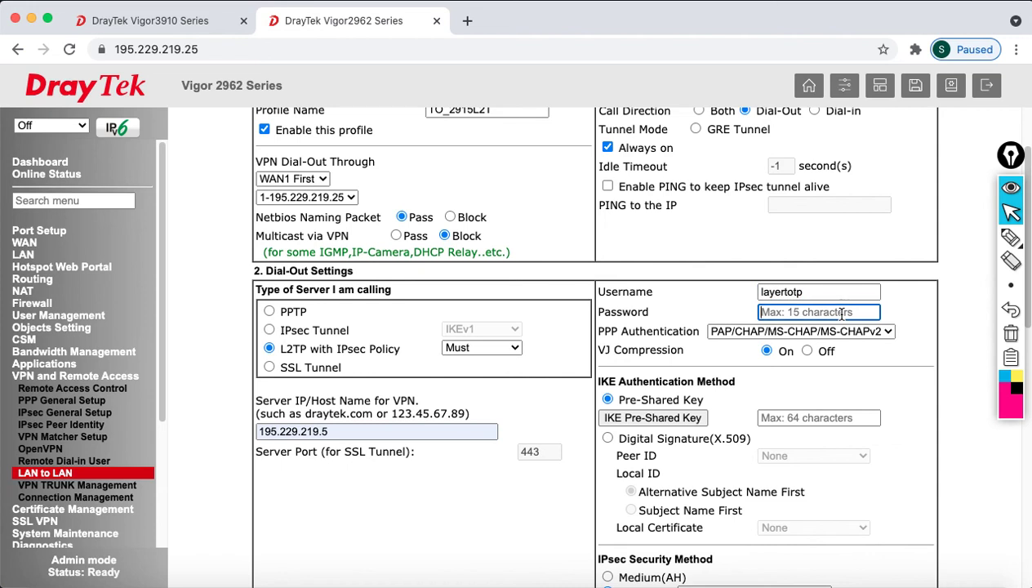
pyautogui.write('a')
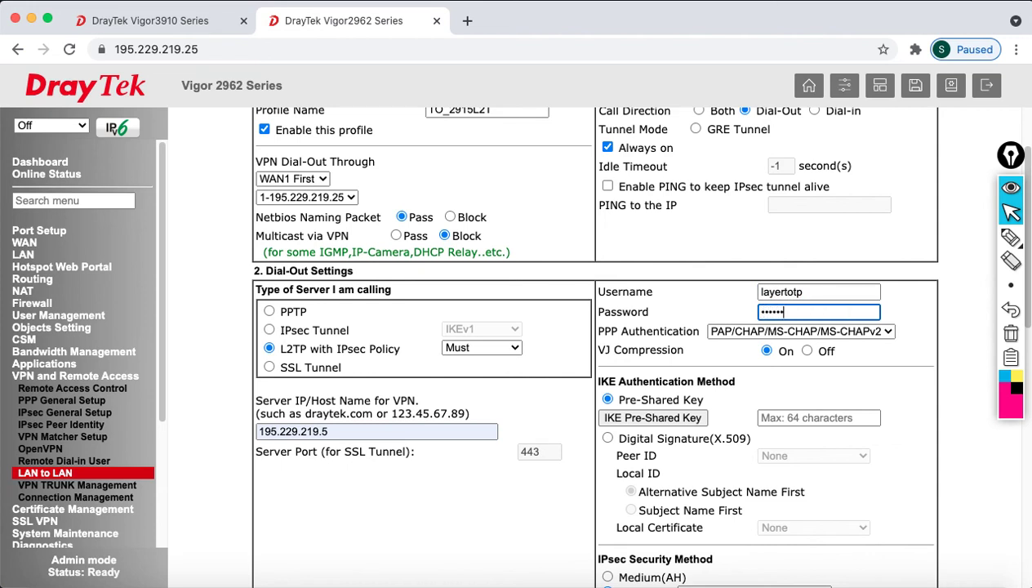
pyautogui.click(940, 377)
# - Set the profile's remote network IP to 192.168.100.1
pyautogui.scroll(-5, 882, 413)
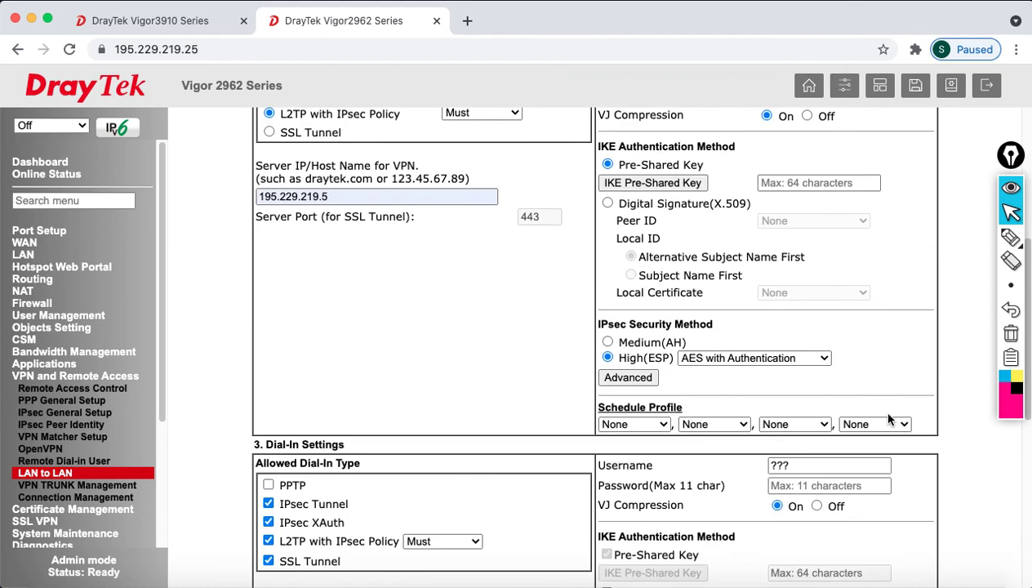
pyautogui.scroll(-6, 888, 419)
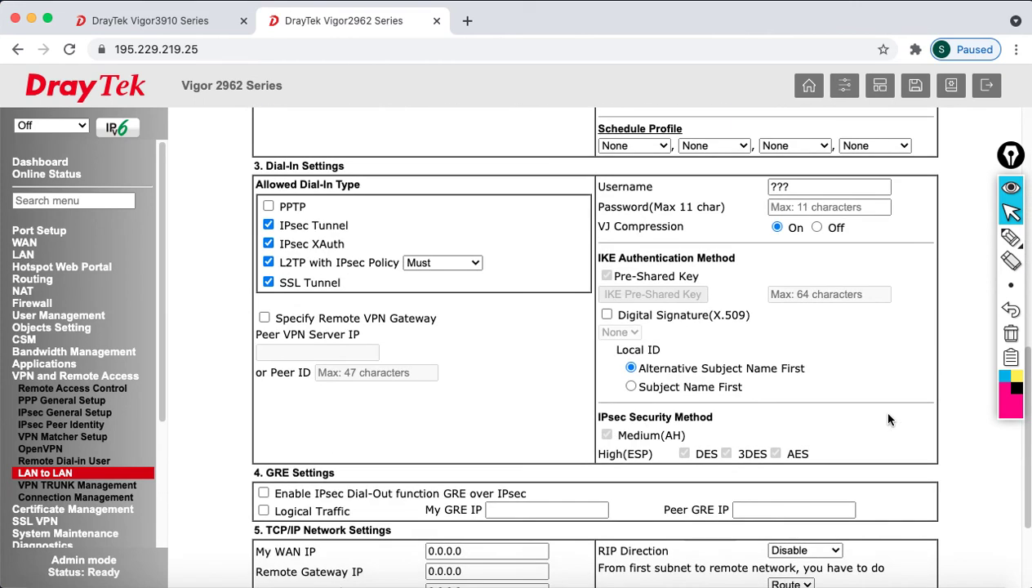
pyautogui.scroll(-3, 889, 419)
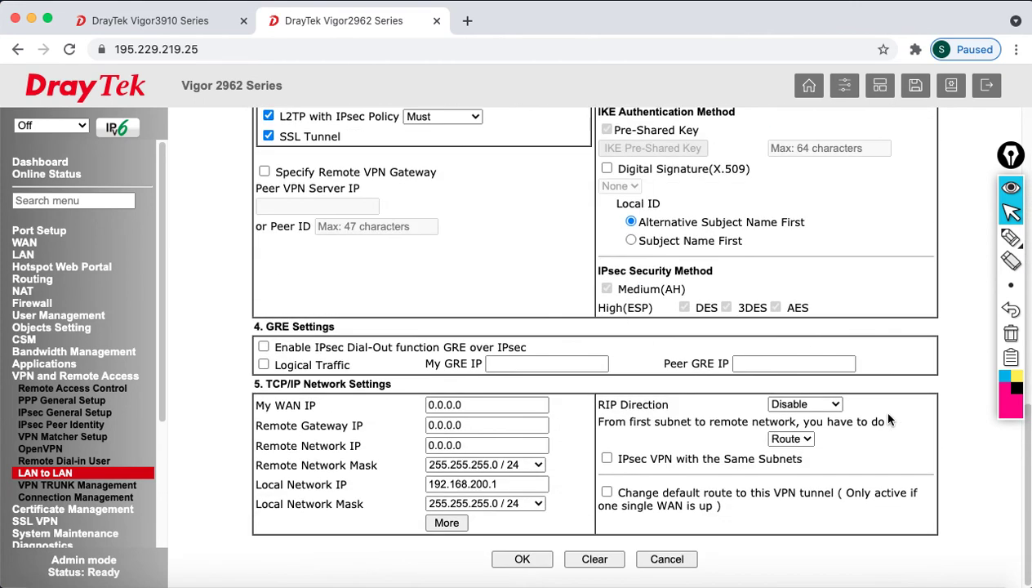
pyautogui.doubleClick(483, 445)
pyautogui.write('192.168.100')
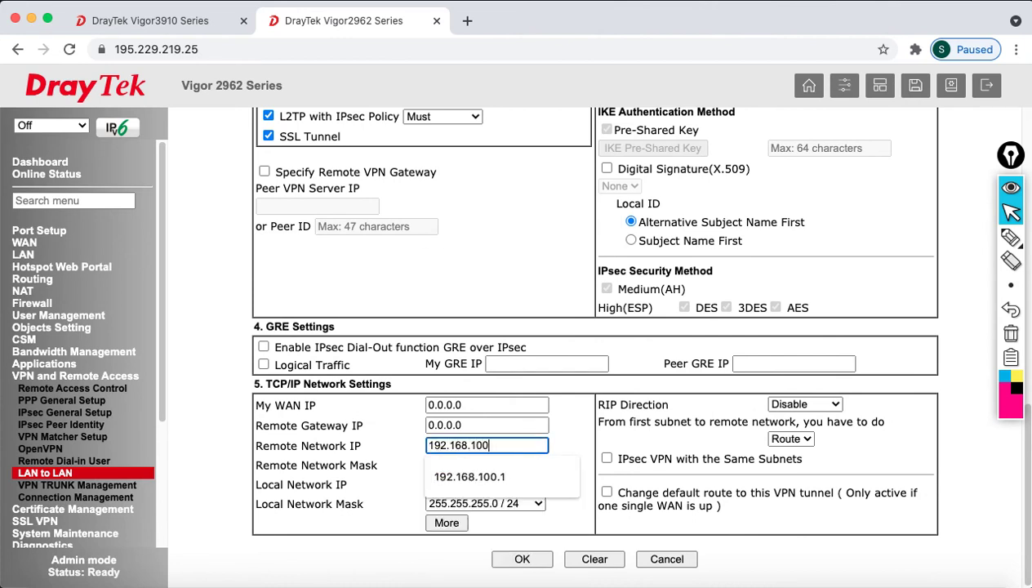
pyautogui.write('.1')
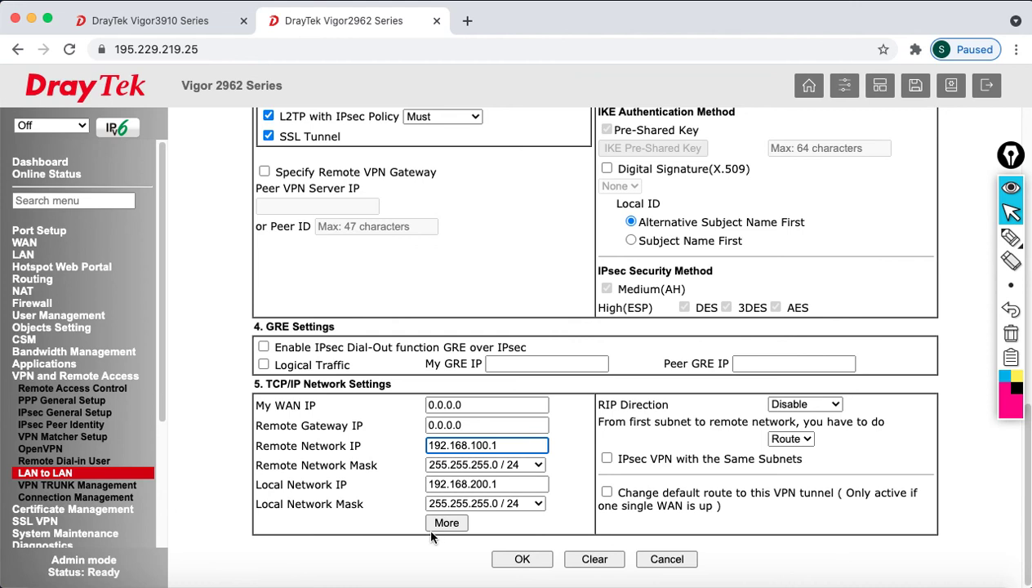
# - Add 192.168.20.1 / 24 as an extra remote network and attempt to save the profile
pyautogui.click(447, 523)
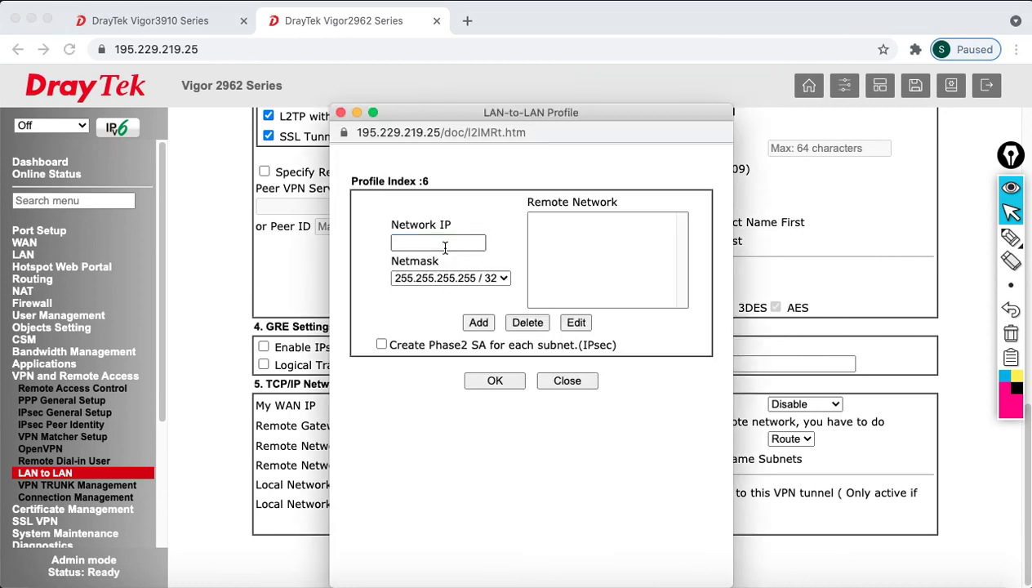
pyautogui.click(394, 240)
pyautogui.write('192.168.20.1')
pyautogui.click(451, 277)
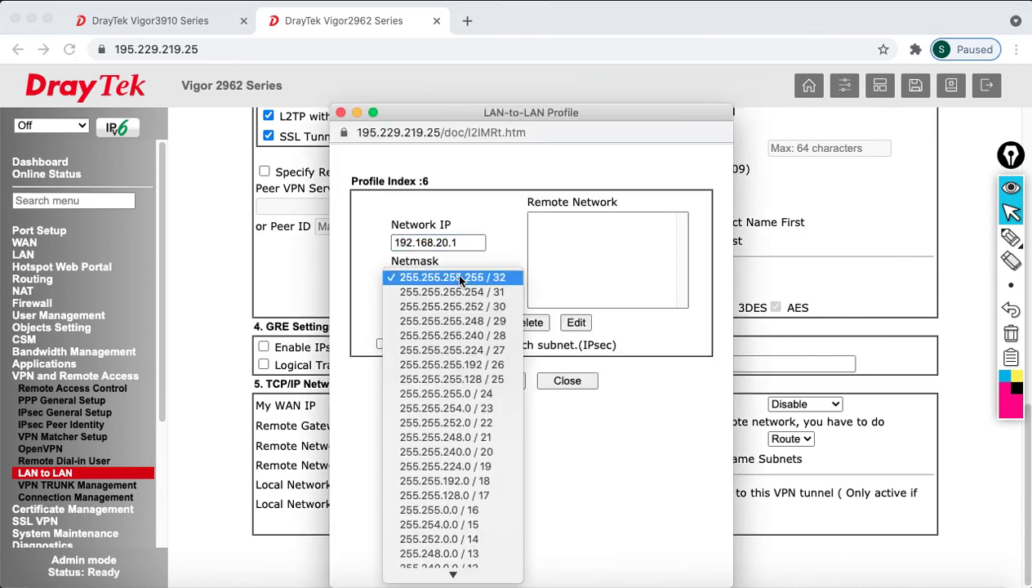
pyautogui.click(482, 395)
pyautogui.click(478, 322)
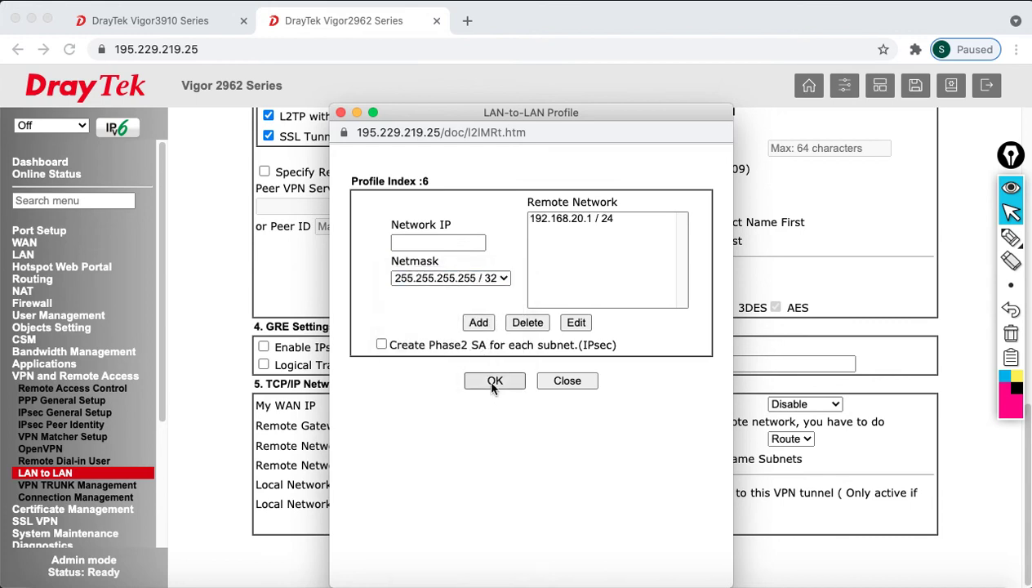
pyautogui.click(587, 383)
pyautogui.click(522, 559)
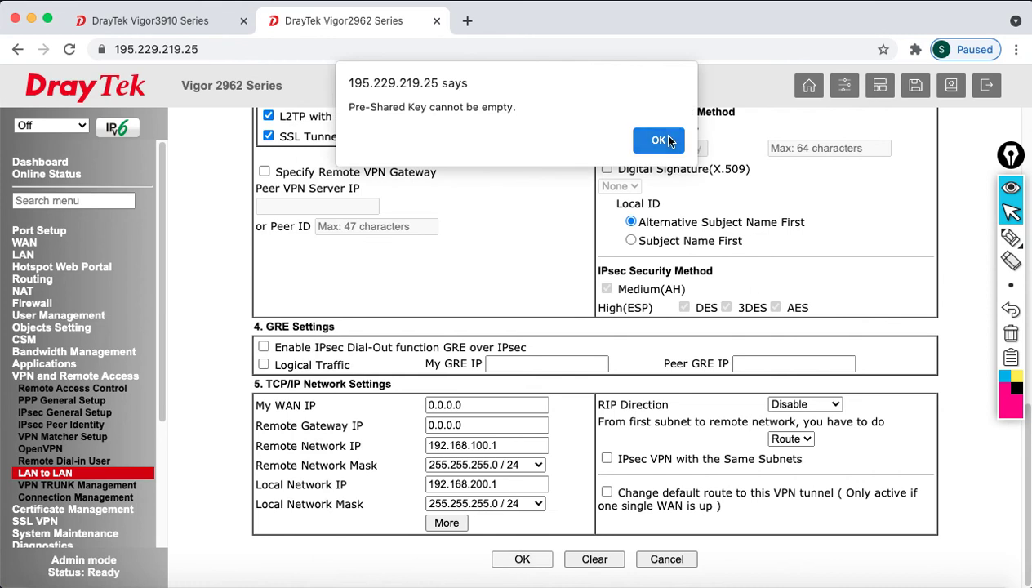
# - Enter and confirm the dial-out IKE pre-shared key after dismissing the empty-key warning
pyautogui.click(657, 144)
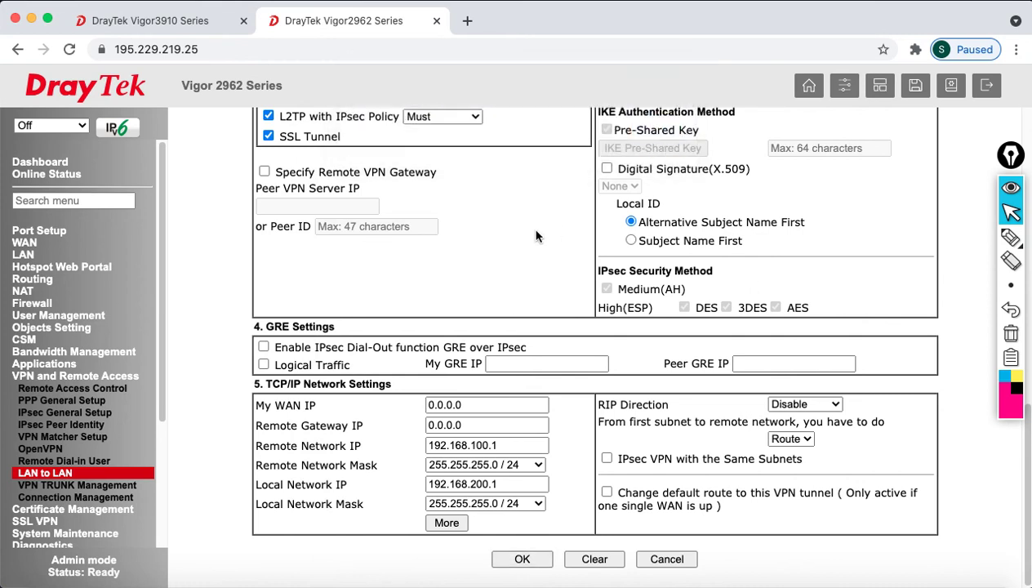
pyautogui.scroll(3, 536, 235)
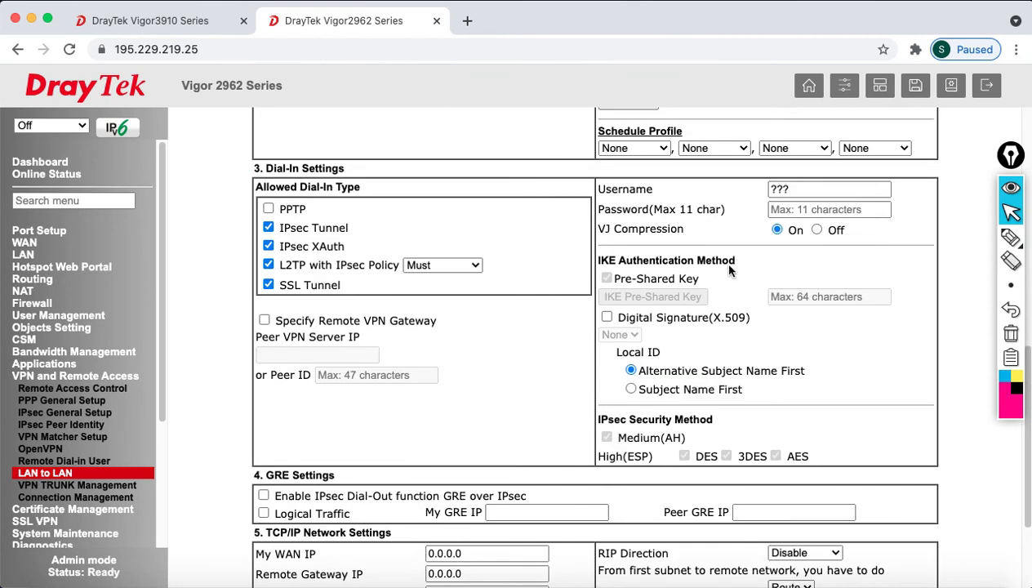
pyautogui.scroll(6, 719, 260)
pyautogui.click(656, 241)
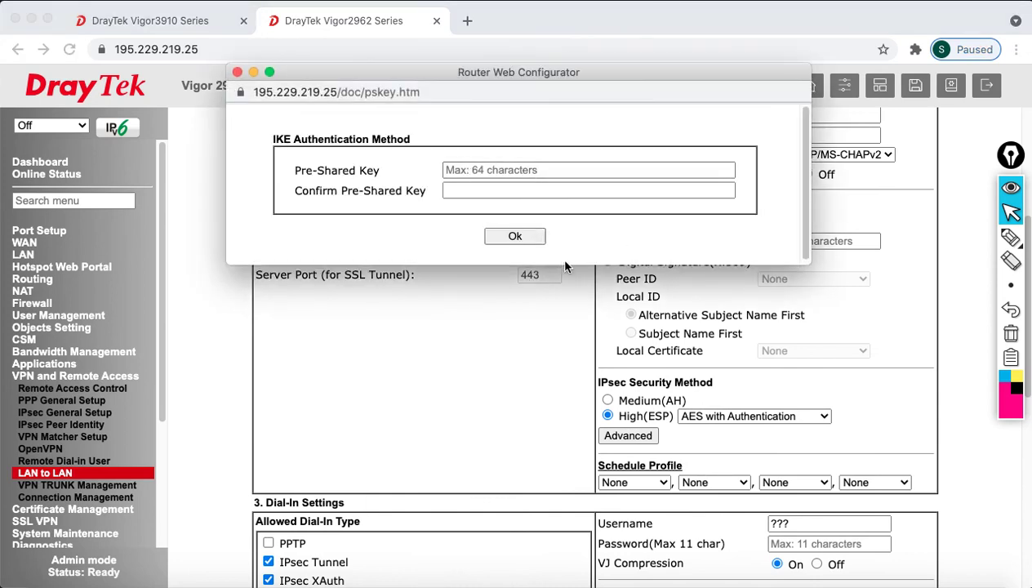
pyautogui.moveTo(562, 263); pyautogui.dragTo(567, 339)
pyautogui.click(507, 169)
pyautogui.click(275, 134)
pyautogui.write('a')
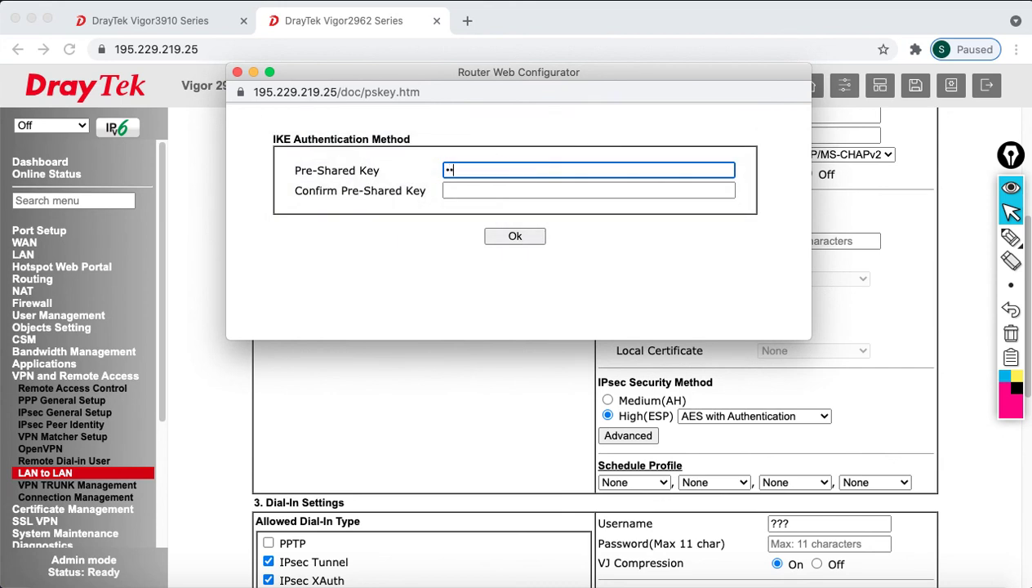
pyautogui.press('Tab')
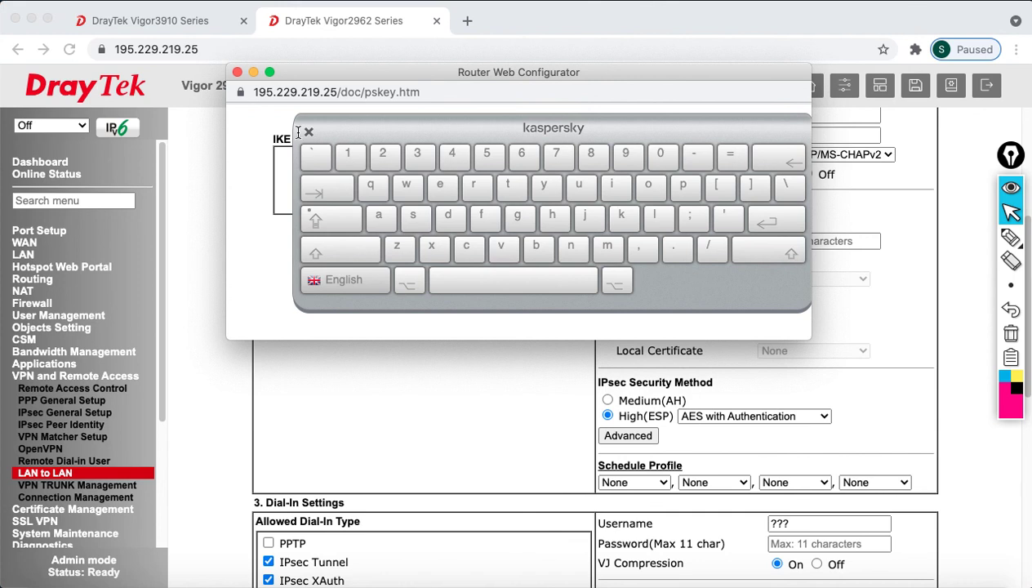
pyautogui.click(309, 132)
pyautogui.click(505, 239)
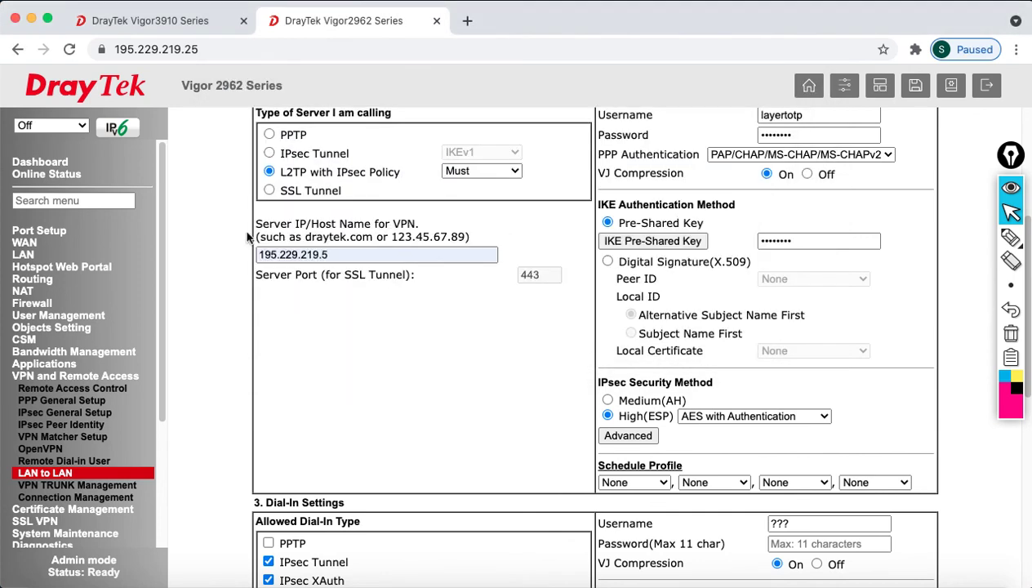
pyautogui.scroll(-10, 518, 395)
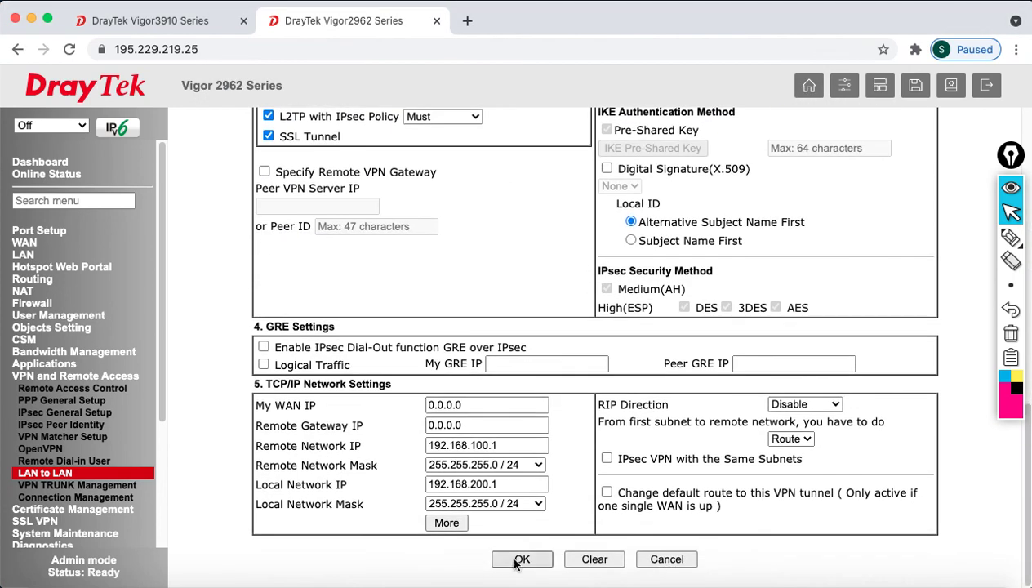
# - Save LAN-to-LAN profile 6, TO_2915L2T, and refresh the VPN Connection Management status
pyautogui.click(518, 560)
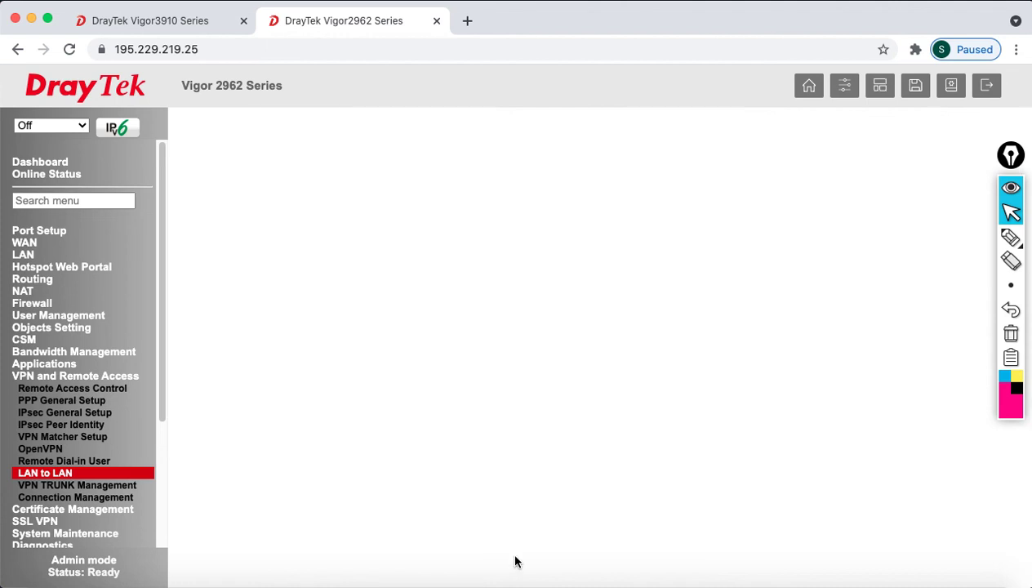
pyautogui.scroll(-3, 539, 490)
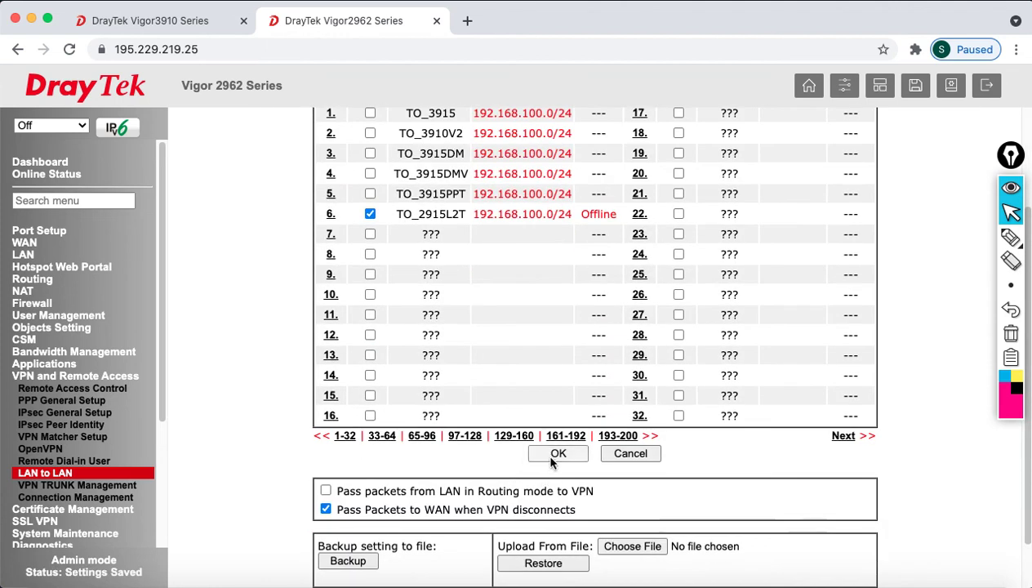
pyautogui.click(552, 457)
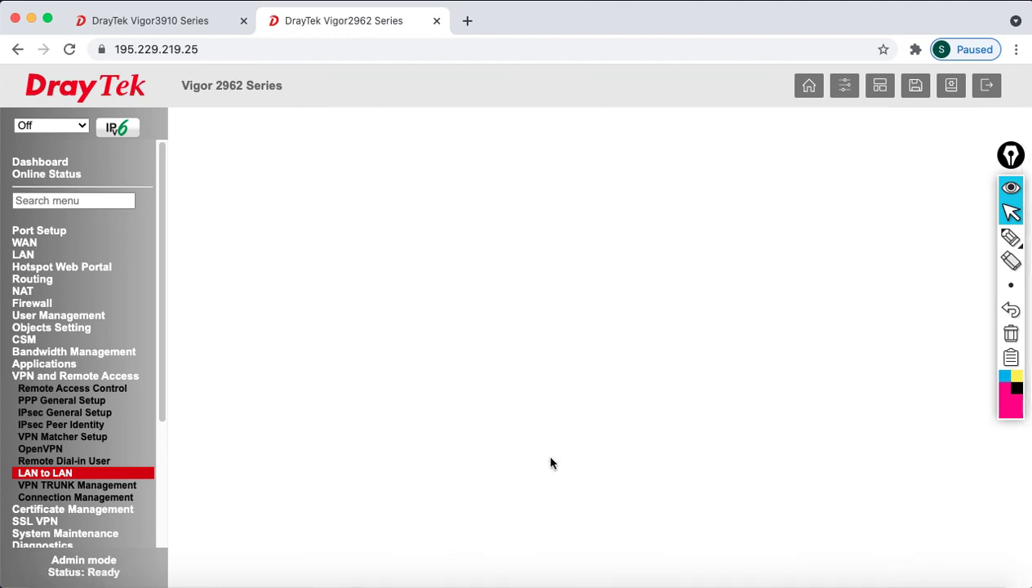
pyautogui.click(88, 501)
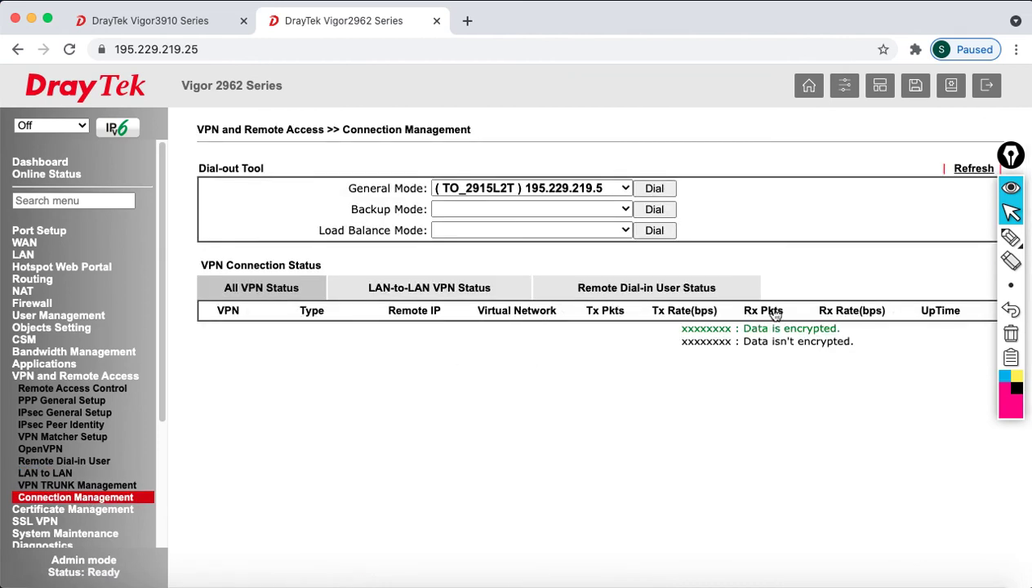
pyautogui.click(959, 167)
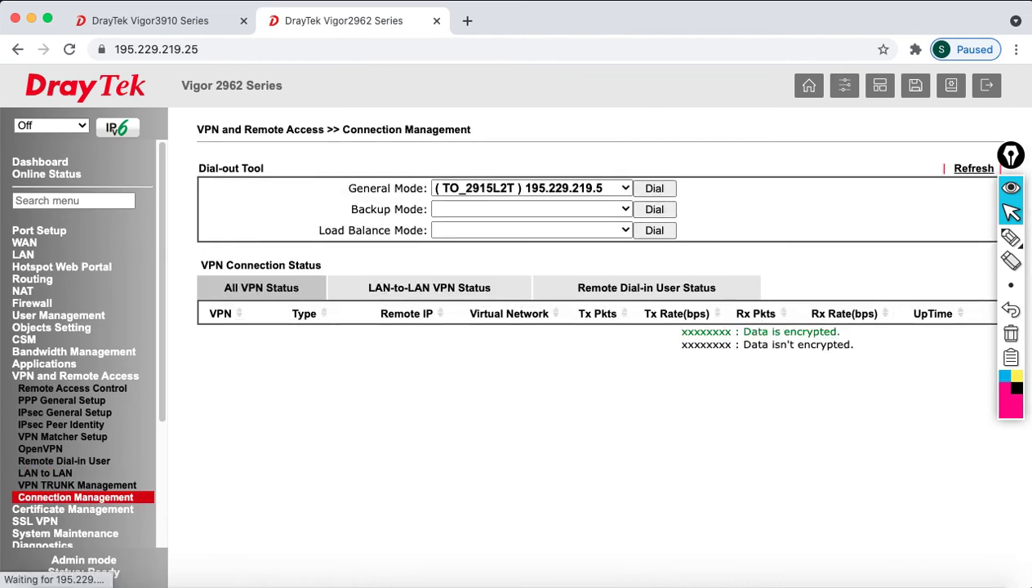
# - On the Vigor3910, open profile 6 TO_2962L2T and confirm dial-in L2TP with IPsec Policy Must
pyautogui.click(190, 22)
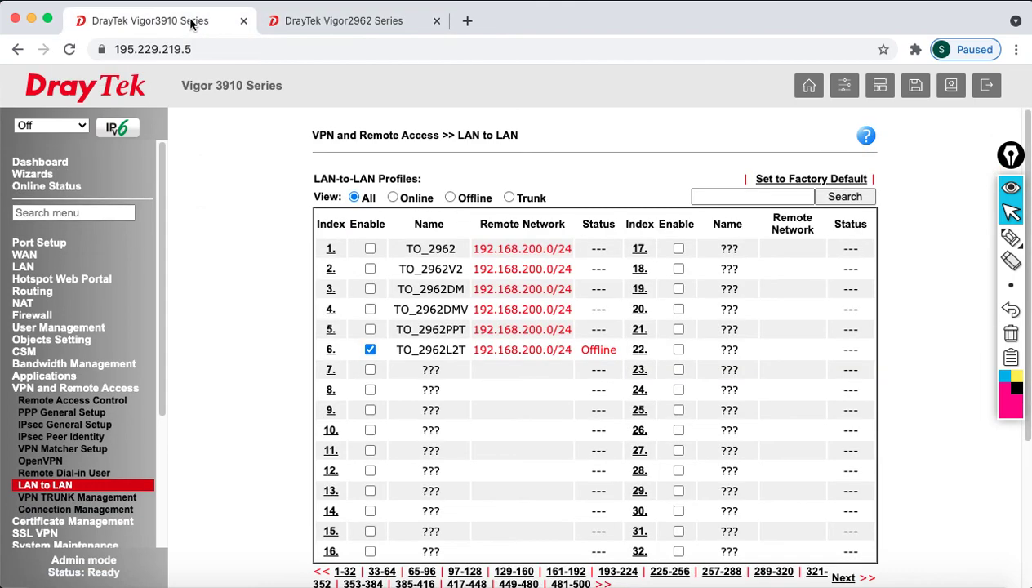
pyautogui.click(331, 350)
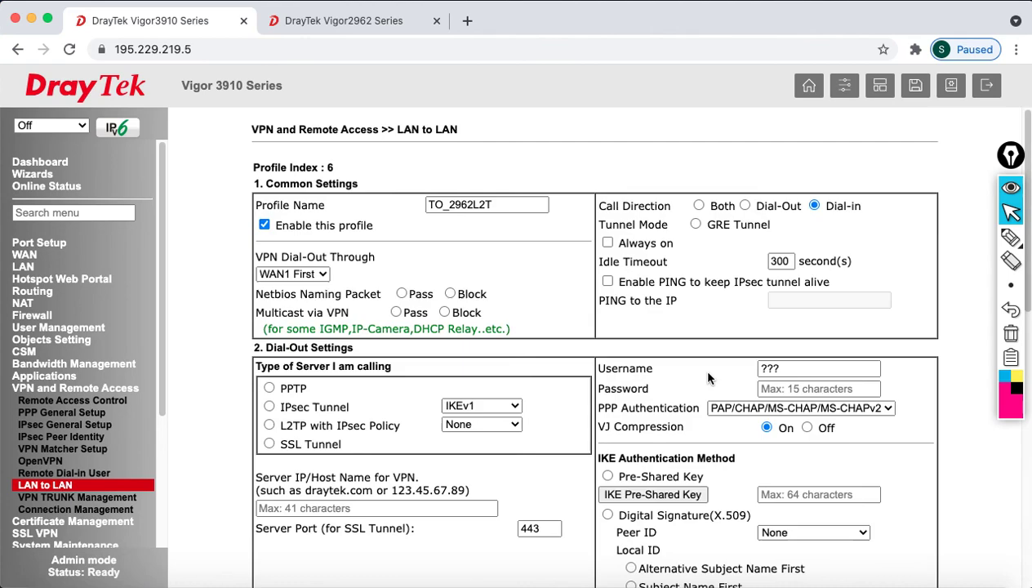
pyautogui.scroll(-5, 679, 508)
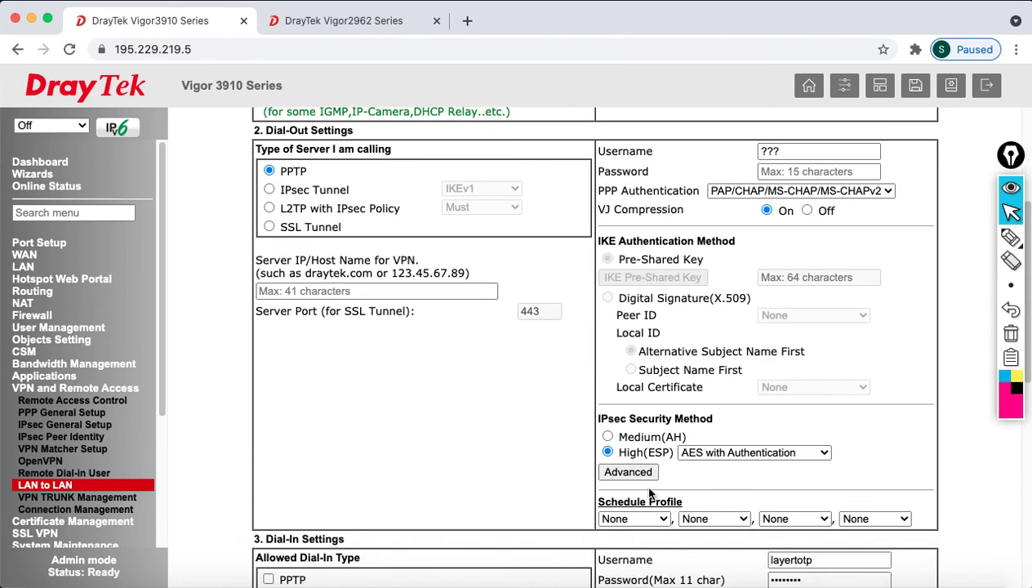
pyautogui.scroll(3, 664, 496)
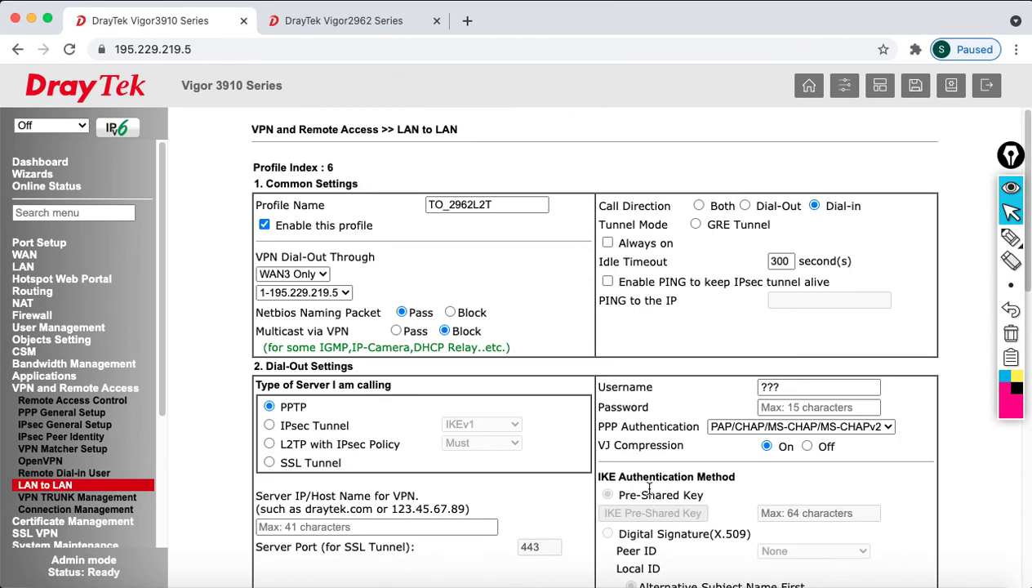
pyautogui.scroll(-5, 649, 489)
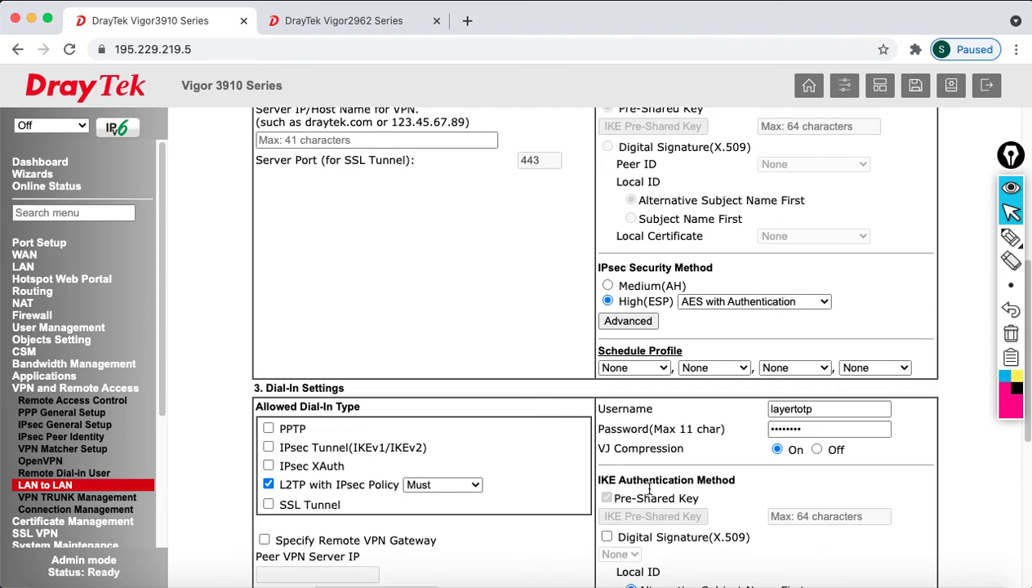
pyautogui.scroll(-2, 649, 488)
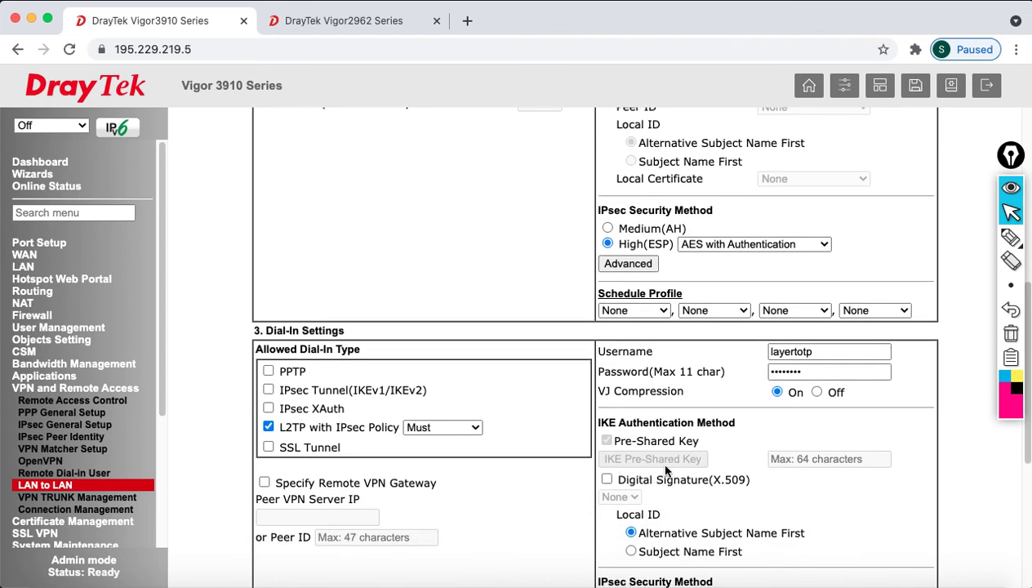
pyautogui.click(470, 431)
pyautogui.click(548, 421)
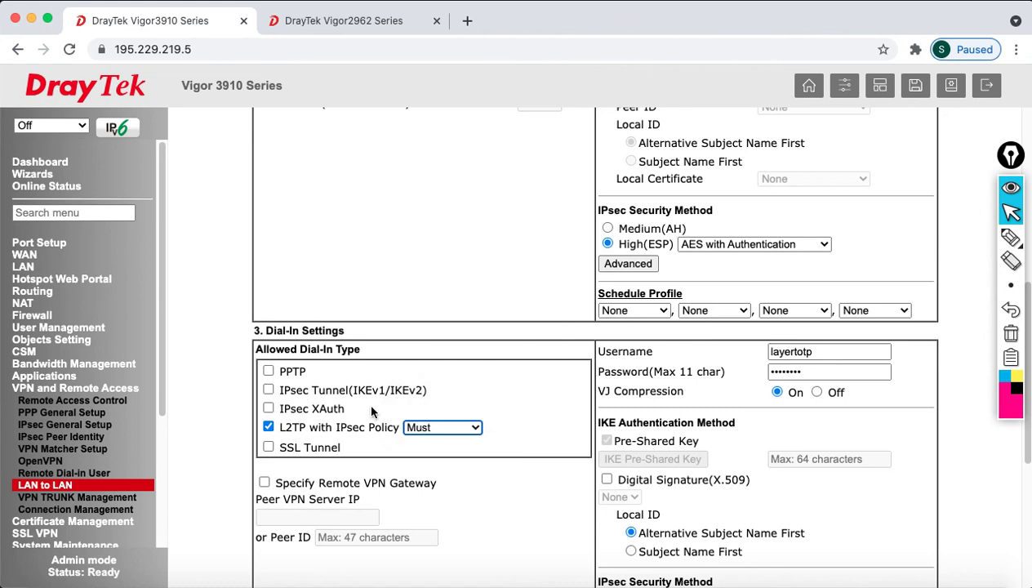
pyautogui.click(264, 482)
pyautogui.click(265, 482)
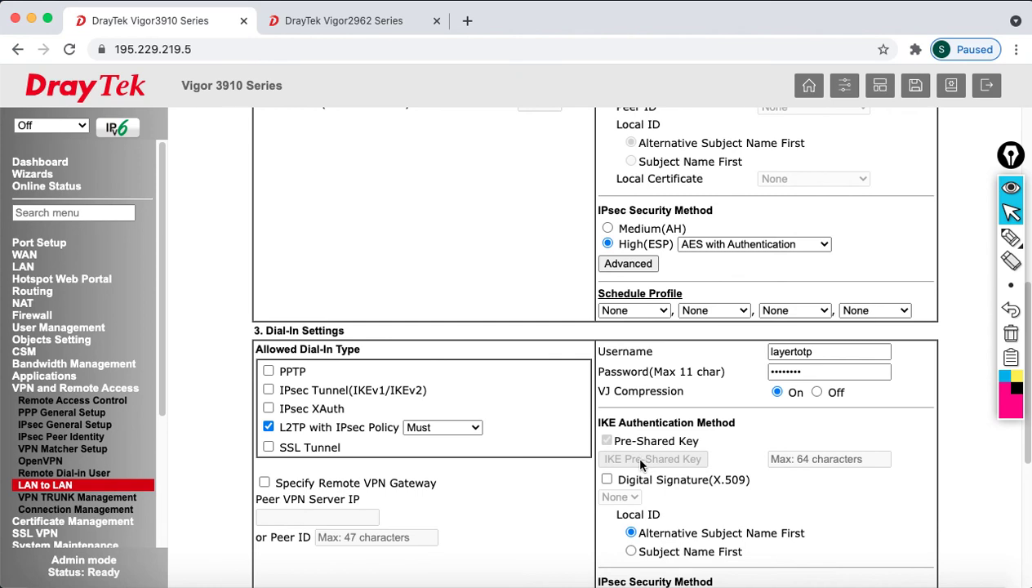
# - In IPsec General Setup, enter and confirm matching general and XAuth pre-shared keys
pyautogui.click(59, 427)
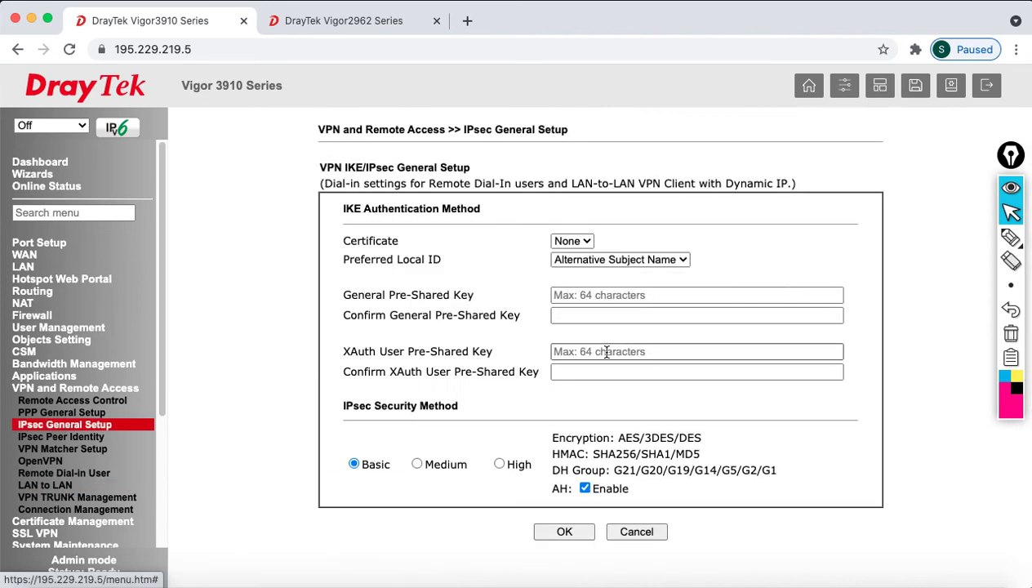
pyautogui.click(586, 297)
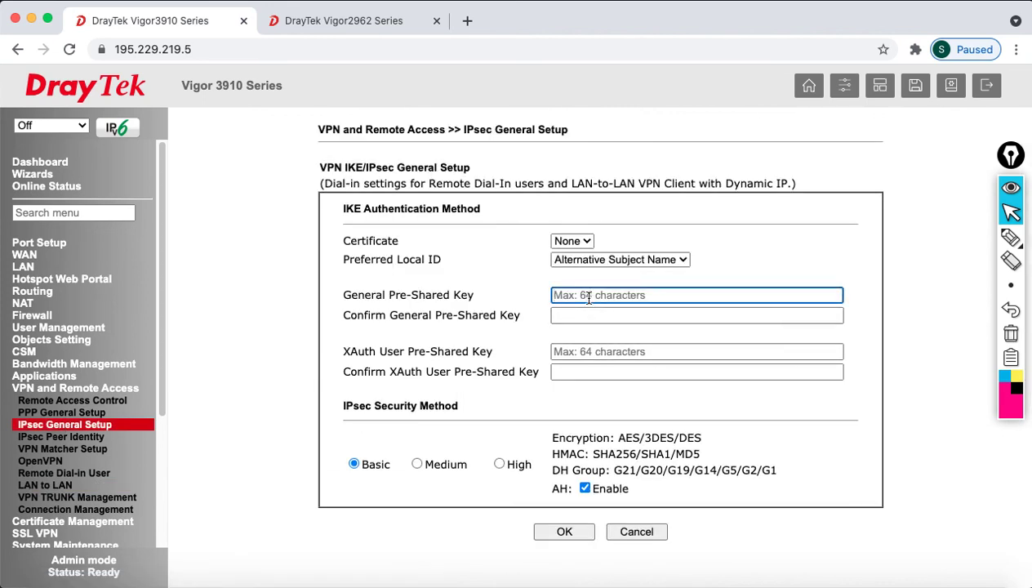
pyautogui.write('123')
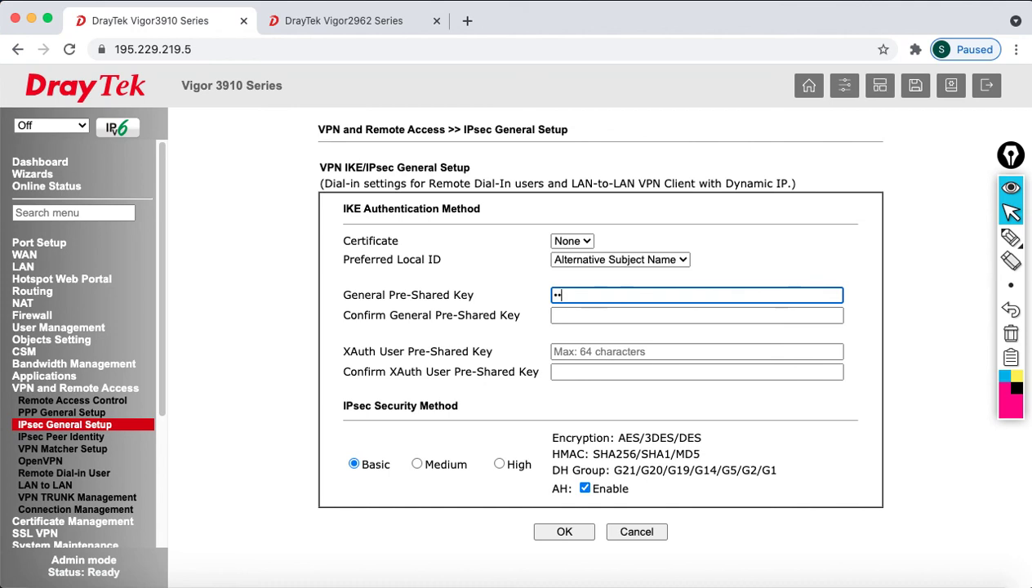
pyautogui.write('45678')
pyautogui.press('Tab')
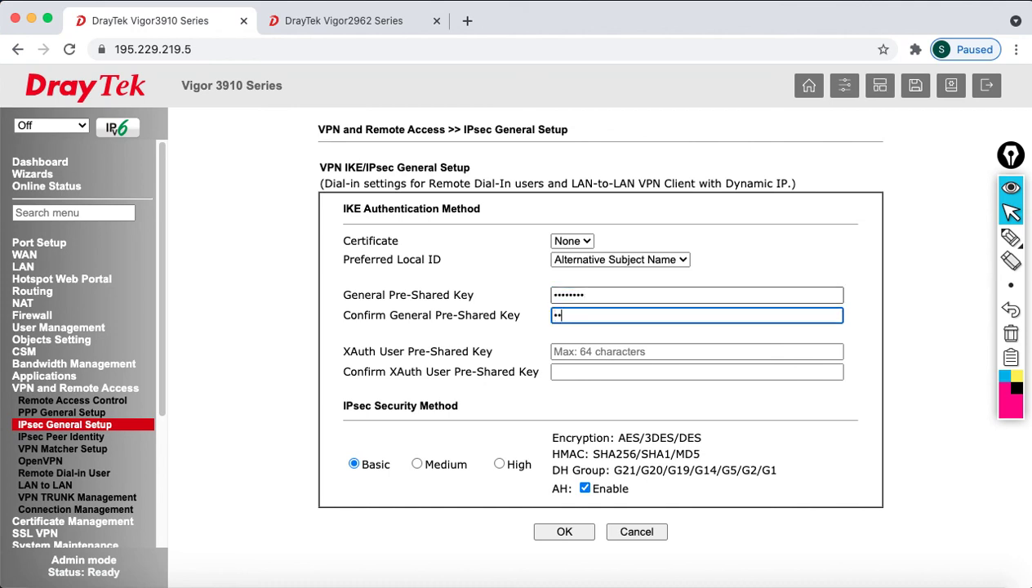
pyautogui.press('Tab')
pyautogui.write('12345678')
pyautogui.press('Tab')
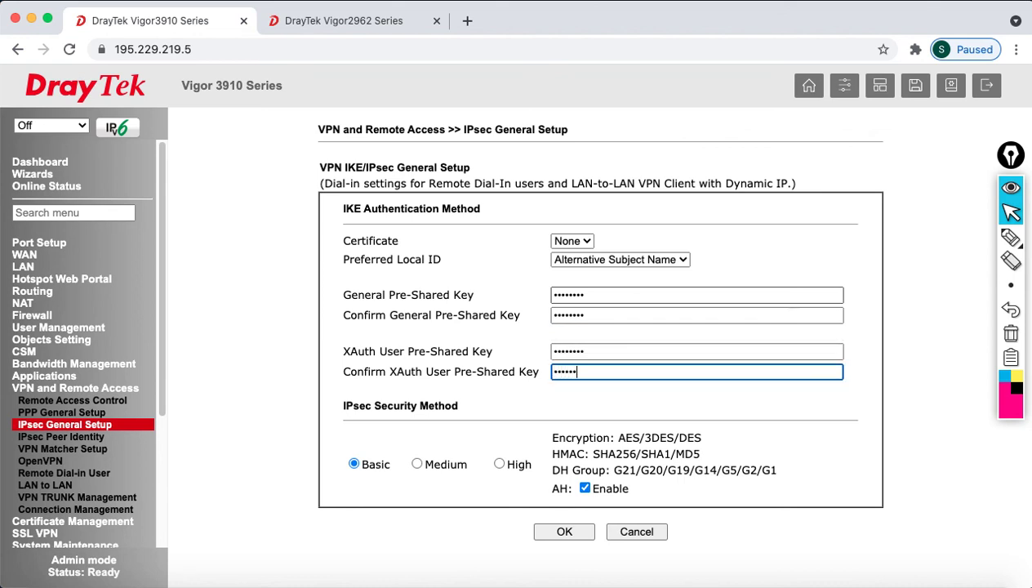
pyautogui.write('12345678')
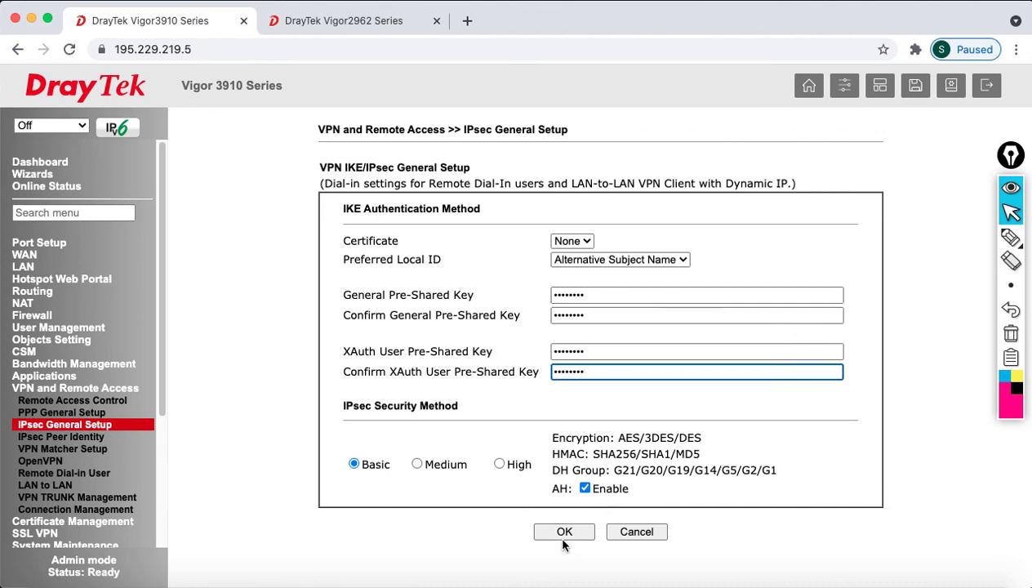
# - Save the pre-shared key settings and go to VPN Connection Management
pyautogui.click(562, 531)
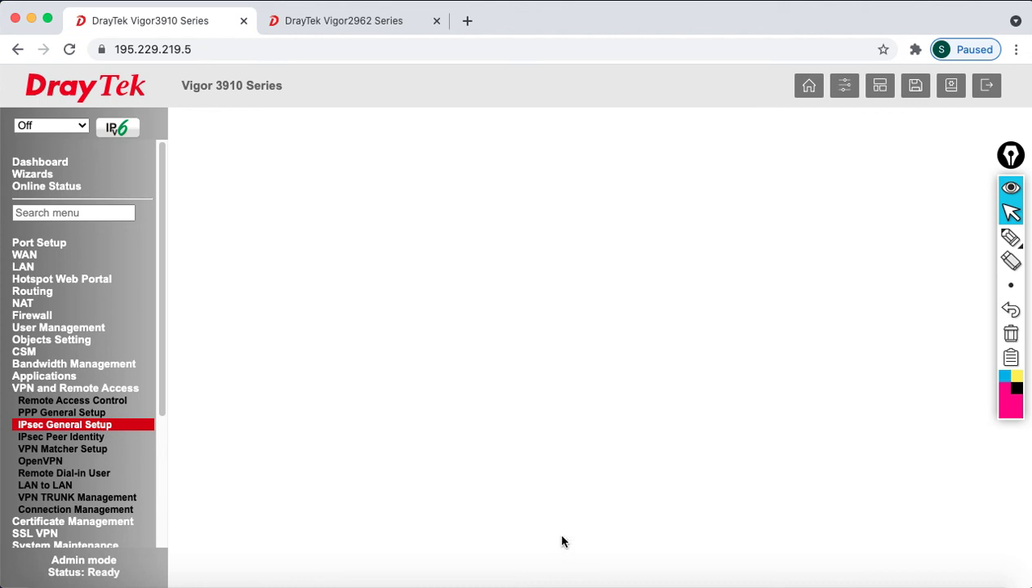
pyautogui.click(557, 535)
pyautogui.click(86, 509)
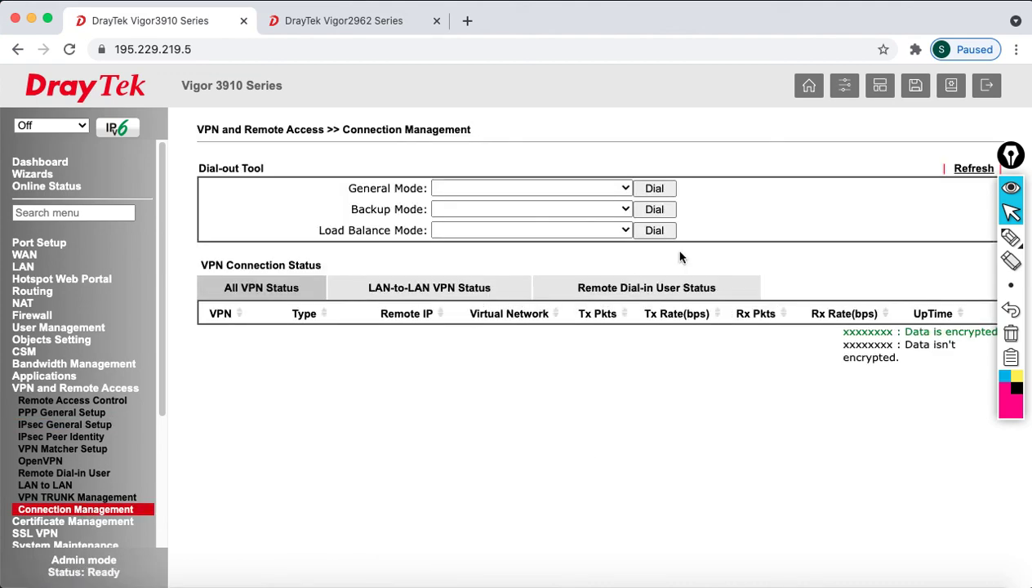
# - Confirm the L2TP tunnel on the Vigor2962, then TO_2962L2T online via WAN3 on the Vigor3910
pyautogui.click(312, 25)
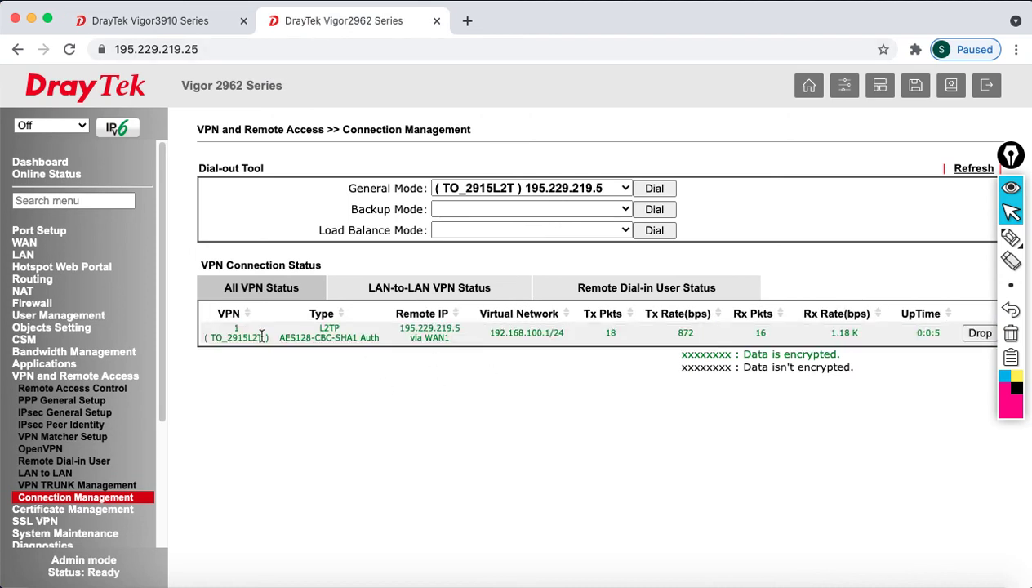
pyautogui.tripleClick(319, 332)
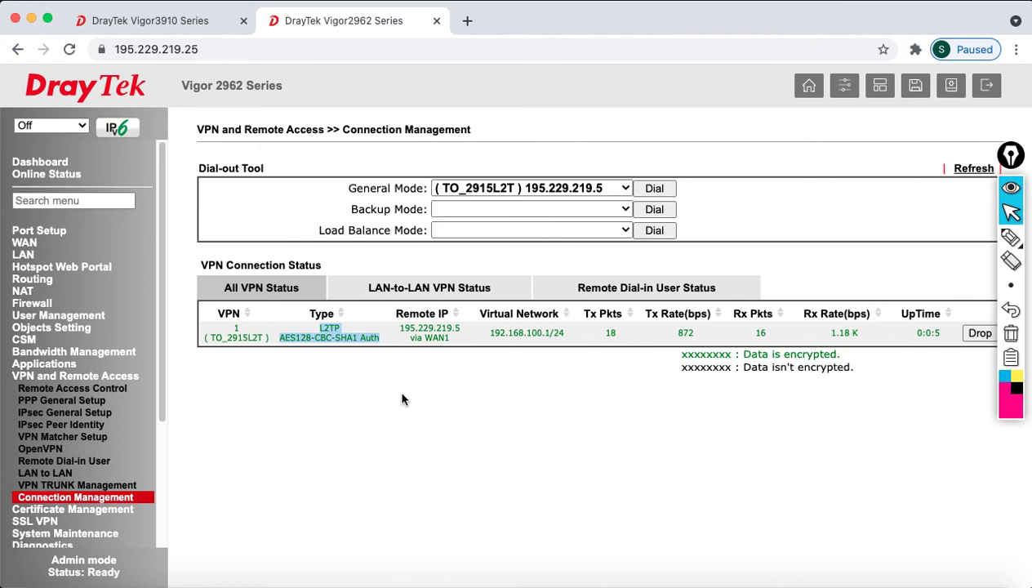
pyautogui.click(164, 20)
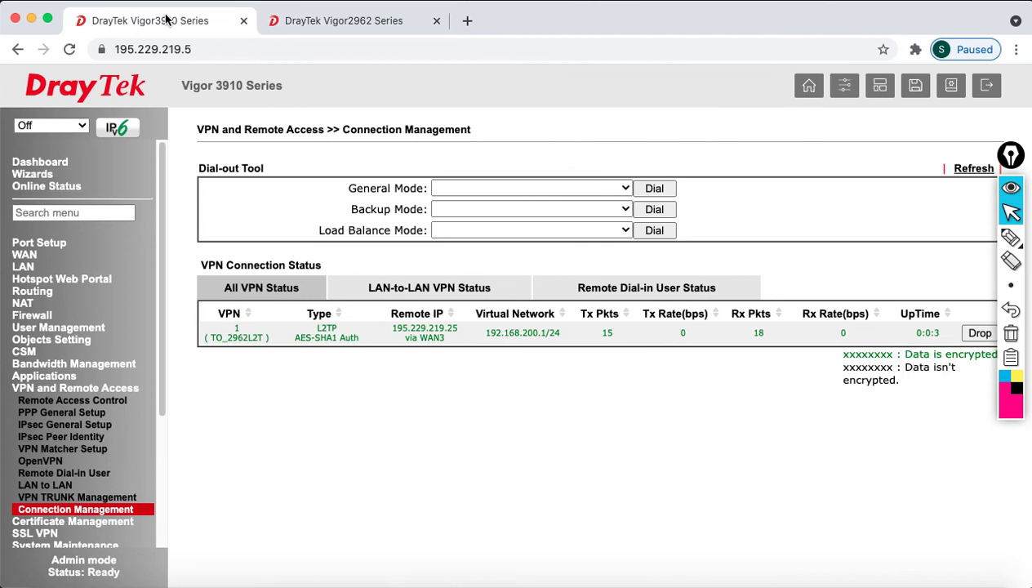
pyautogui.click(62, 427)
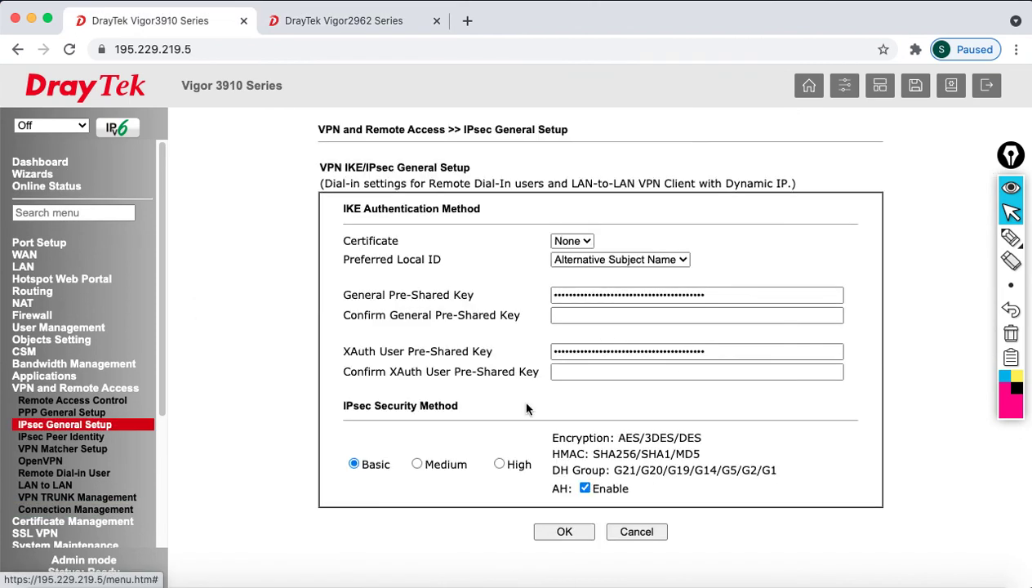
pyautogui.click(59, 488)
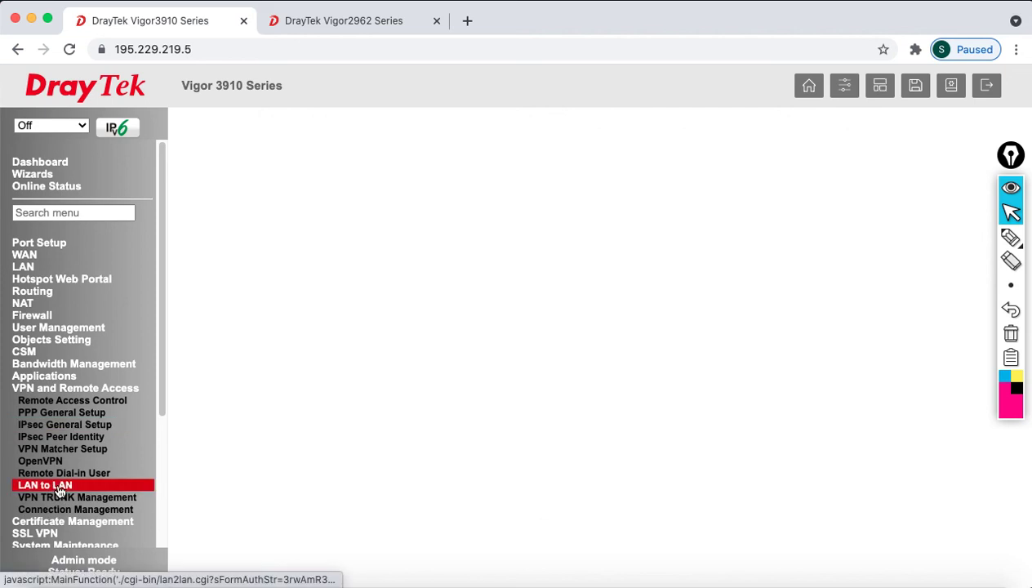
pyautogui.click(130, 509)
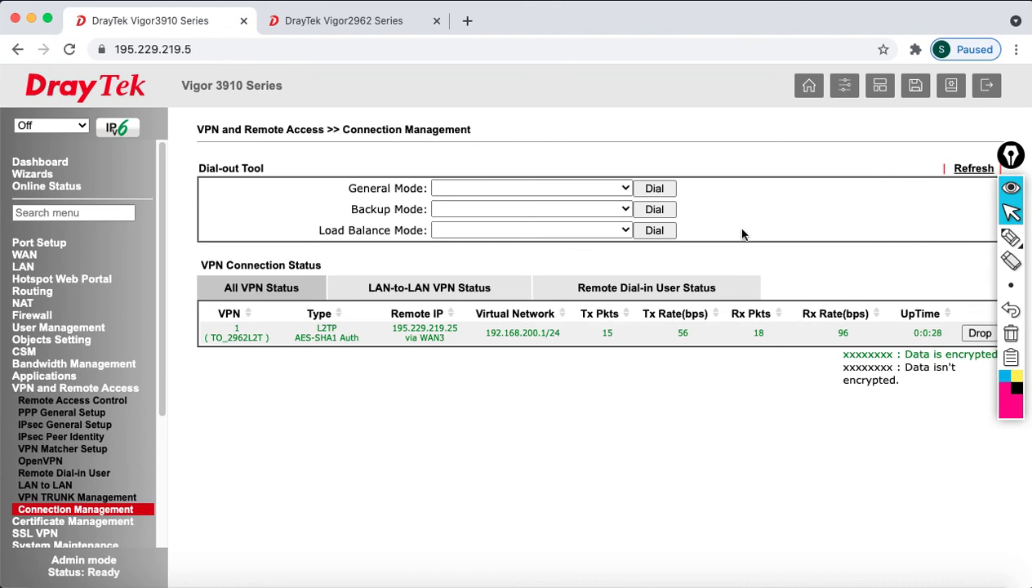
pyautogui.scroll(-4, 160, 461)
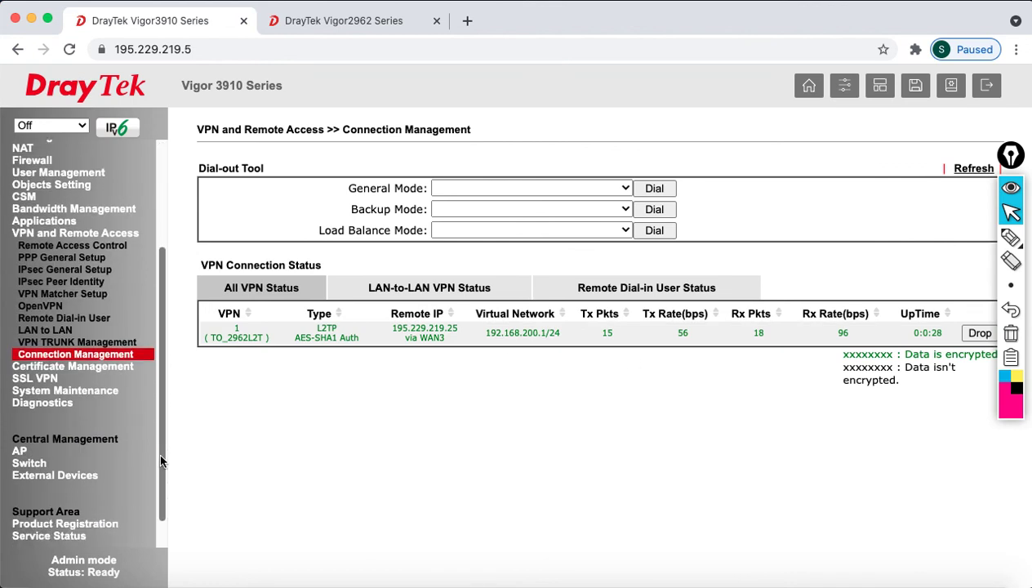
# - View the Vigor3910 routing table showing the 192.168.30.0 route via VPN-1
pyautogui.click(35, 403)
pyautogui.click(50, 462)
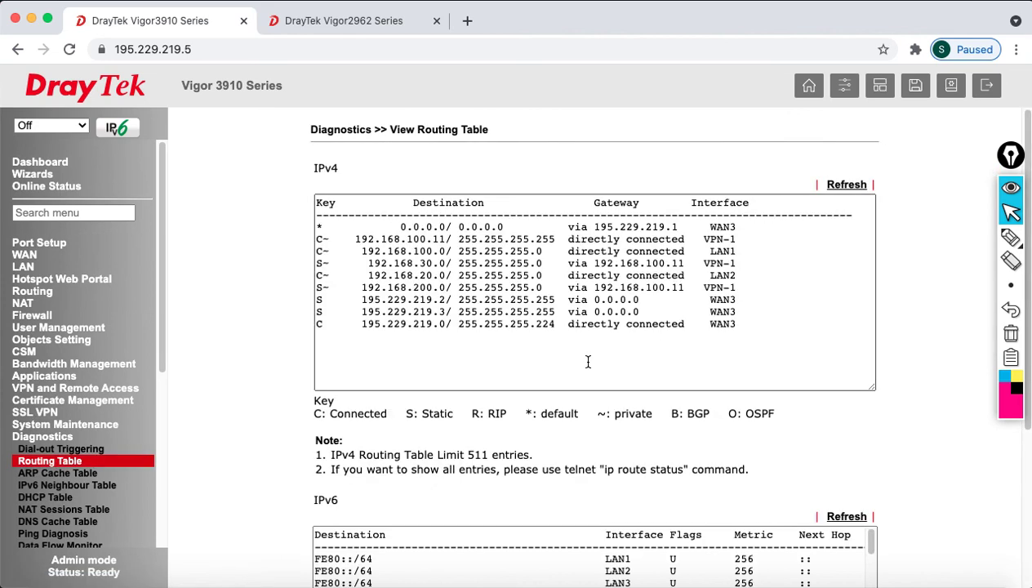
pyautogui.click(711, 257)
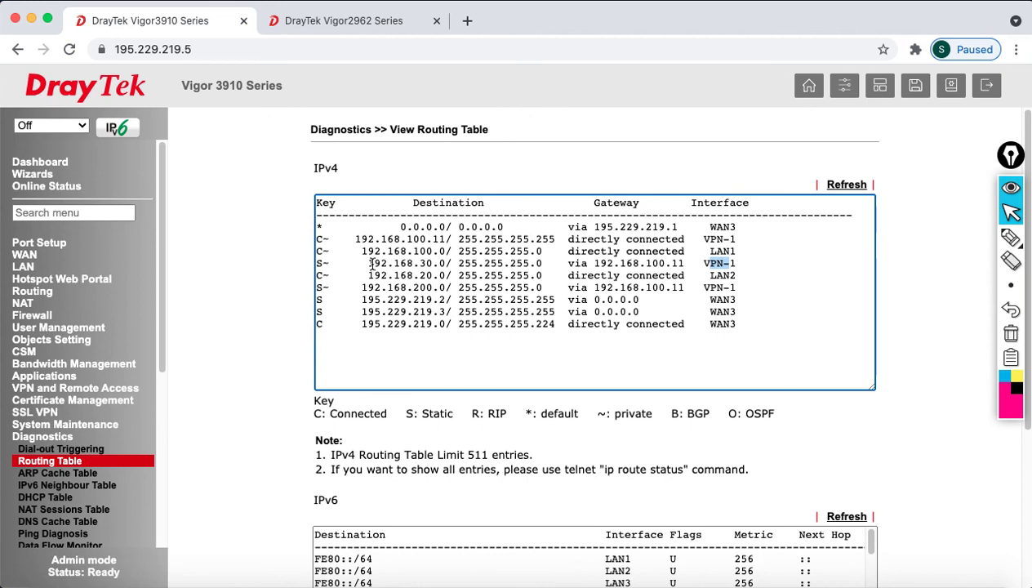
pyautogui.moveTo(370, 263); pyautogui.dragTo(499, 269)
# - Check the Vigor2962 routing table for 192.168.100.0 and 192.168.20.0 via VPN-1, then log out
pyautogui.click(331, 20)
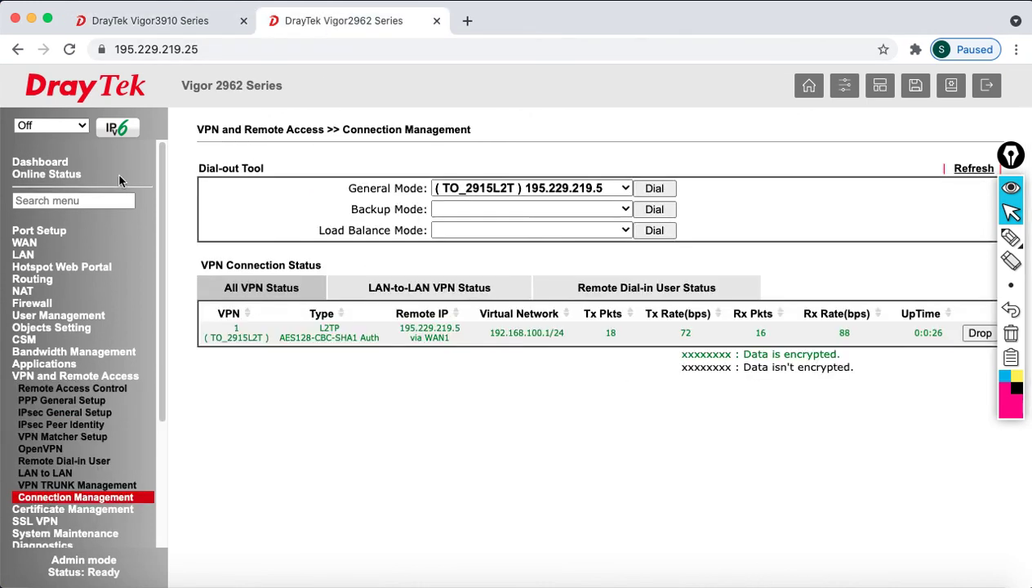
pyautogui.scroll(-4, 41, 539)
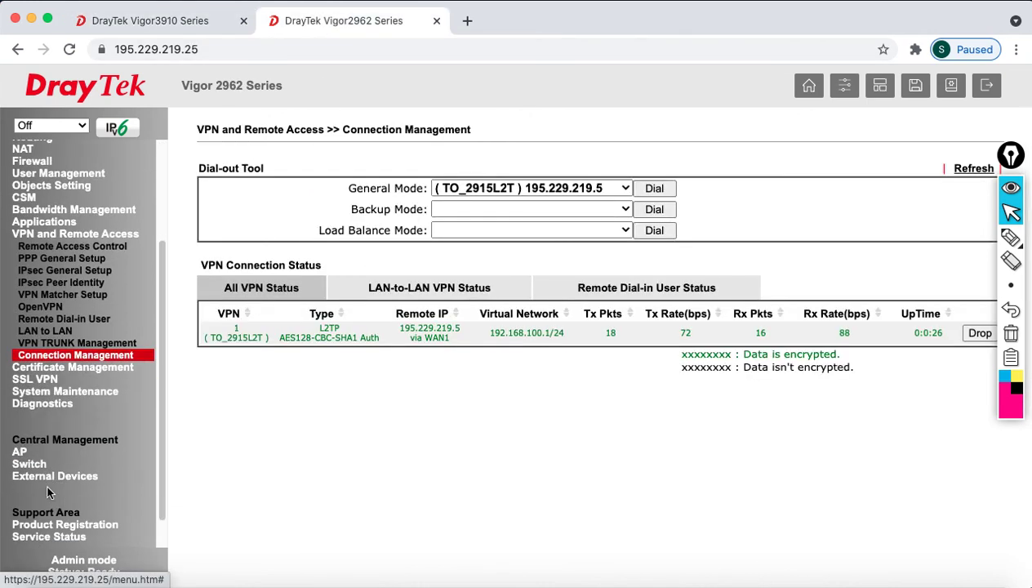
pyautogui.click(33, 405)
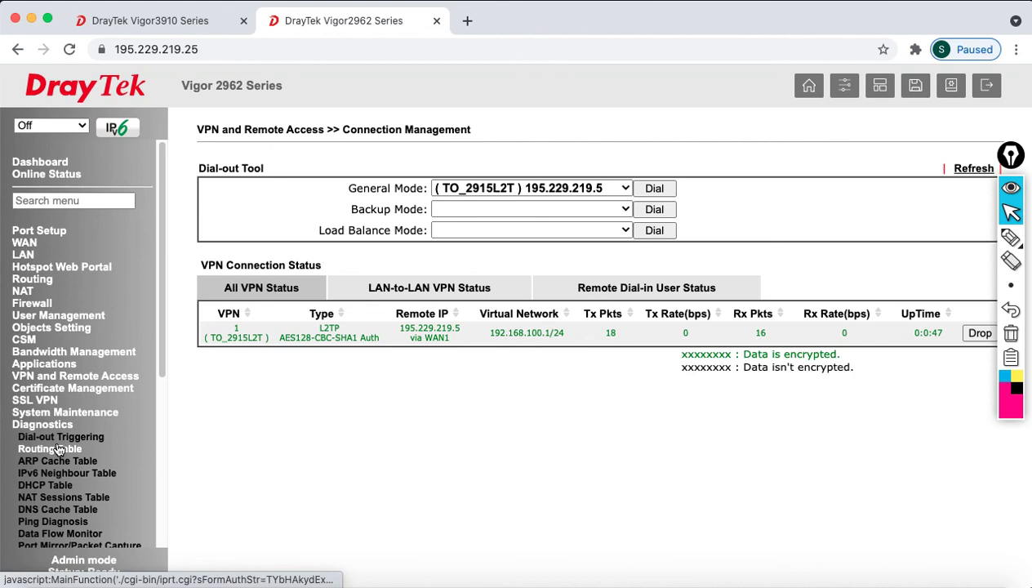
pyautogui.click(58, 450)
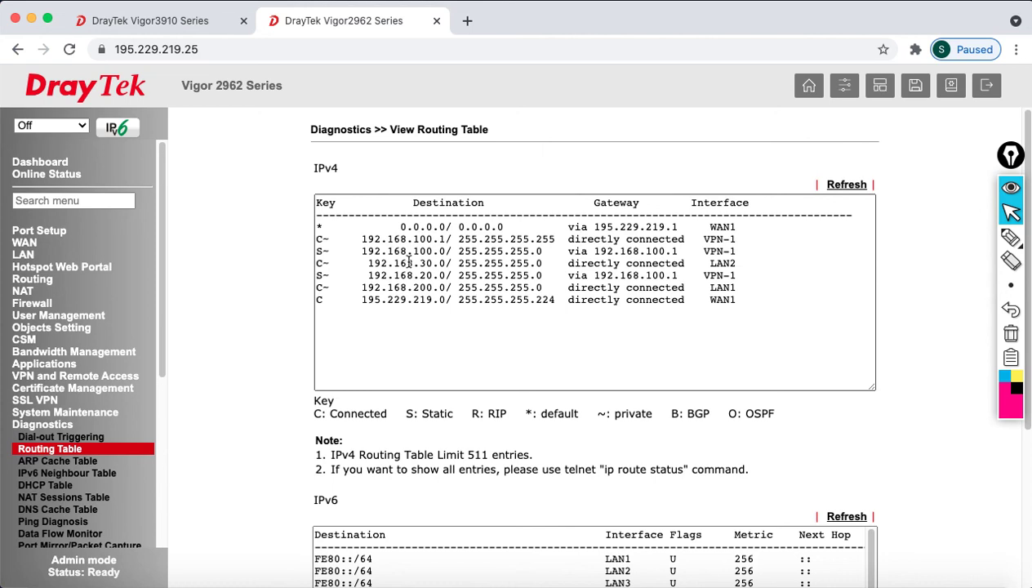
pyautogui.moveTo(405, 254); pyautogui.dragTo(746, 247)
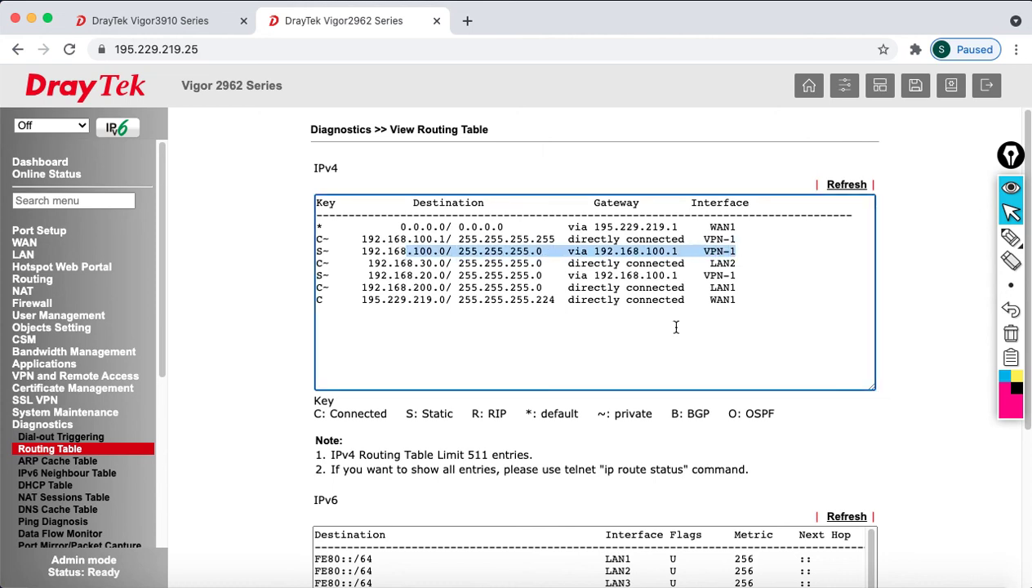
pyautogui.moveTo(424, 277); pyautogui.dragTo(732, 276)
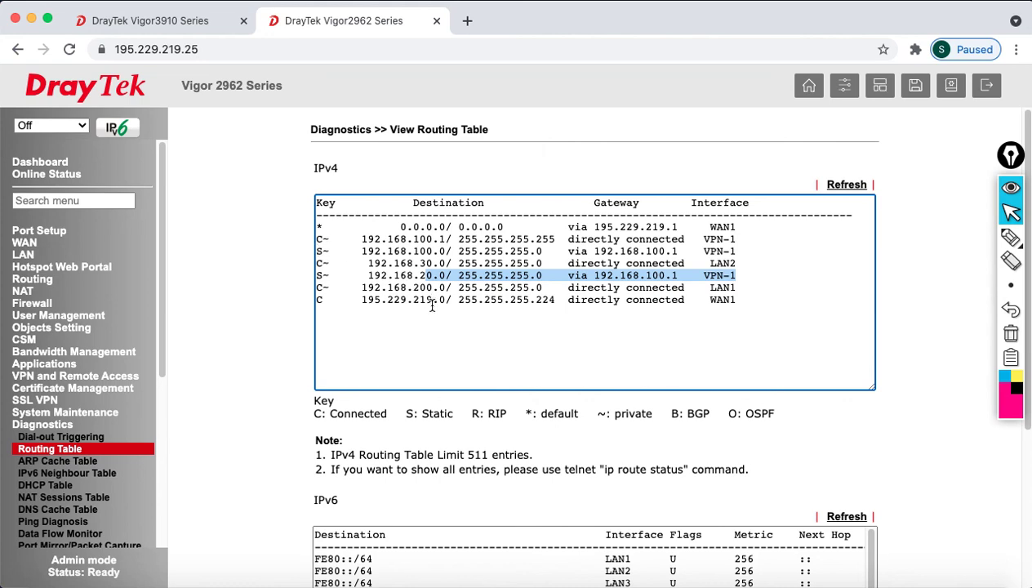
pyautogui.click(983, 95)
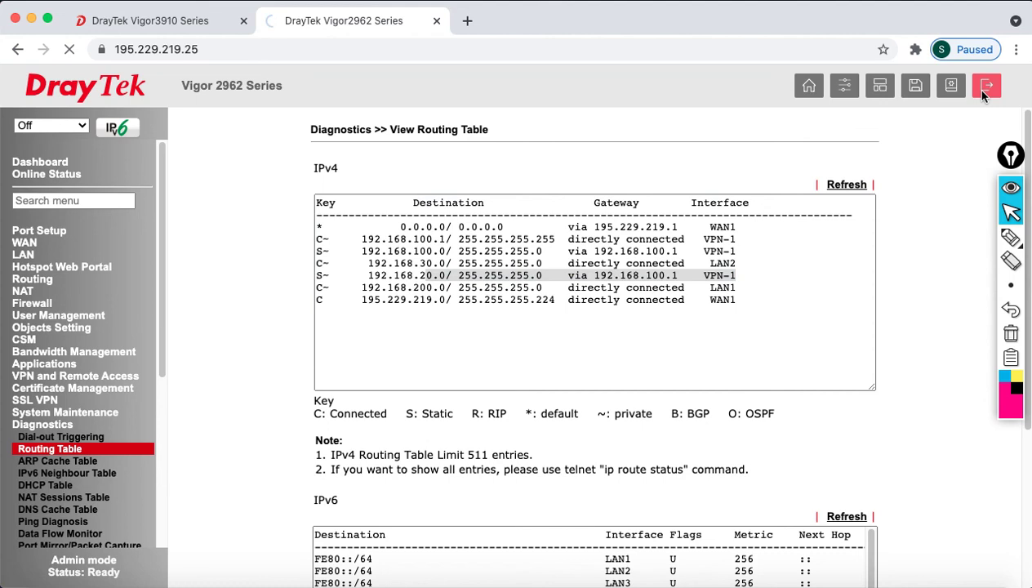
# - Log out of the Vigor3910 and show PowerPoint slide 52, 'Thank you for watching'
pyautogui.click(131, 26)
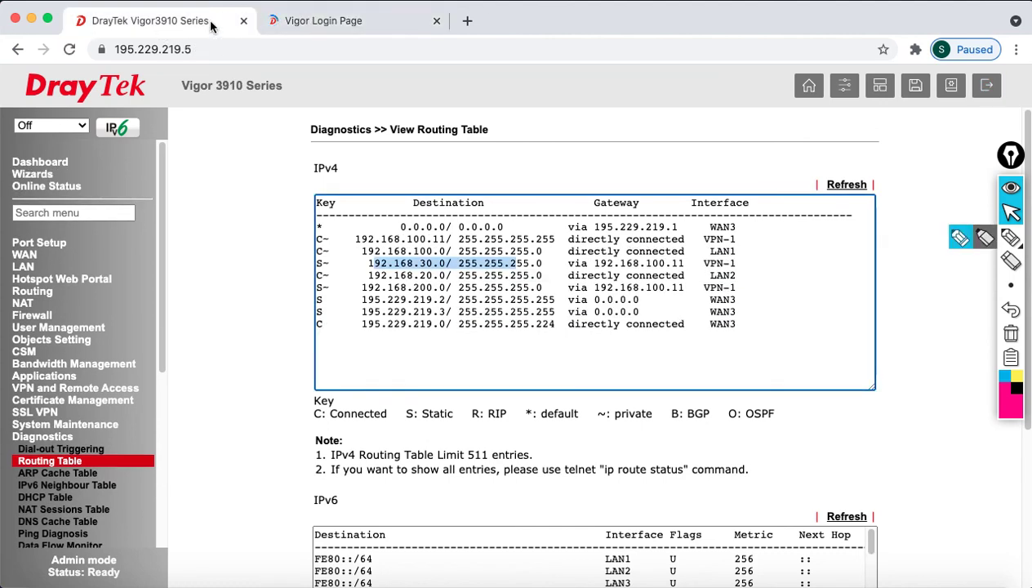
pyautogui.click(305, 20)
pyautogui.click(218, 23)
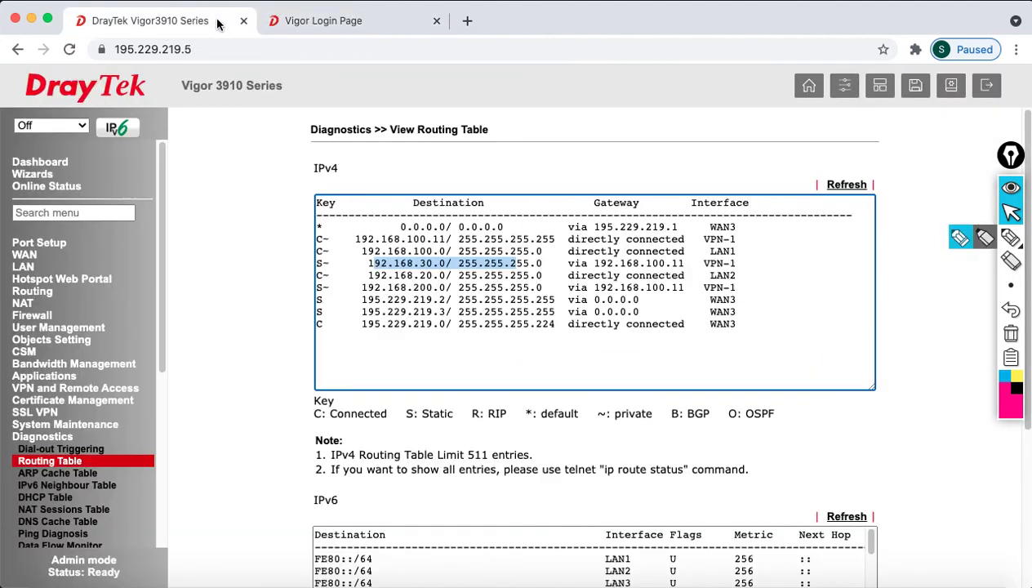
pyautogui.click(995, 88)
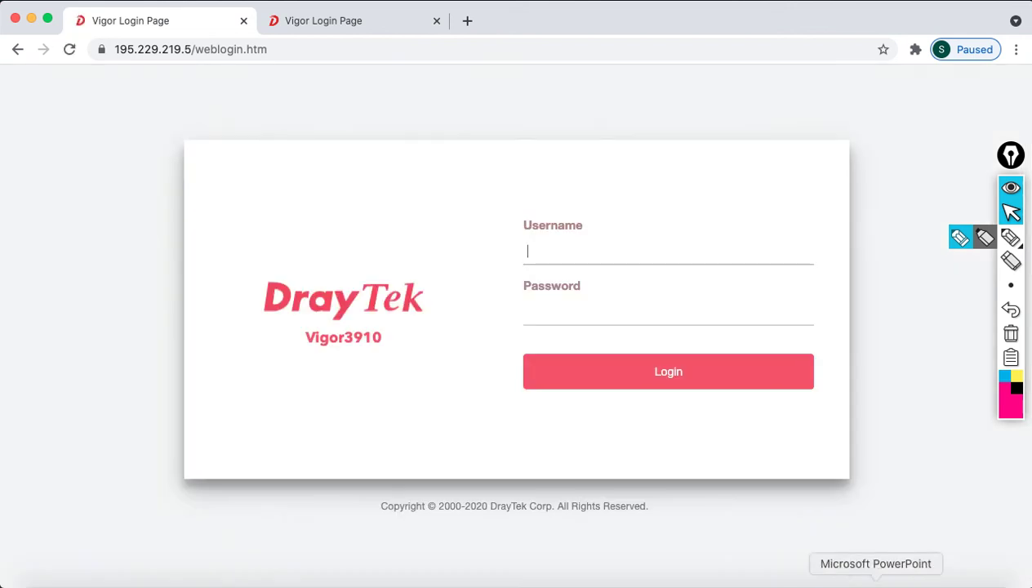
pyautogui.click(870, 584)
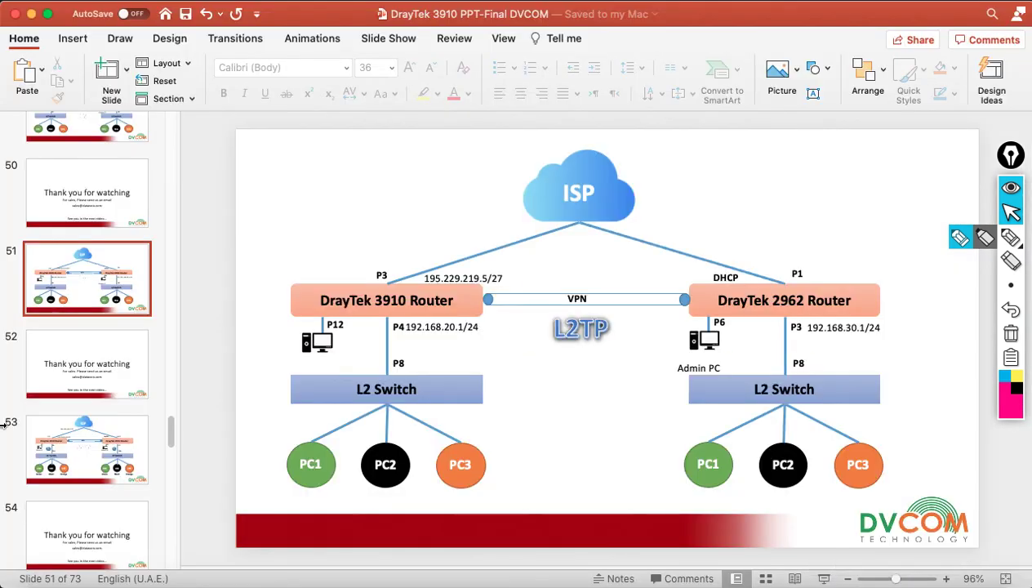
pyautogui.click(87, 374)
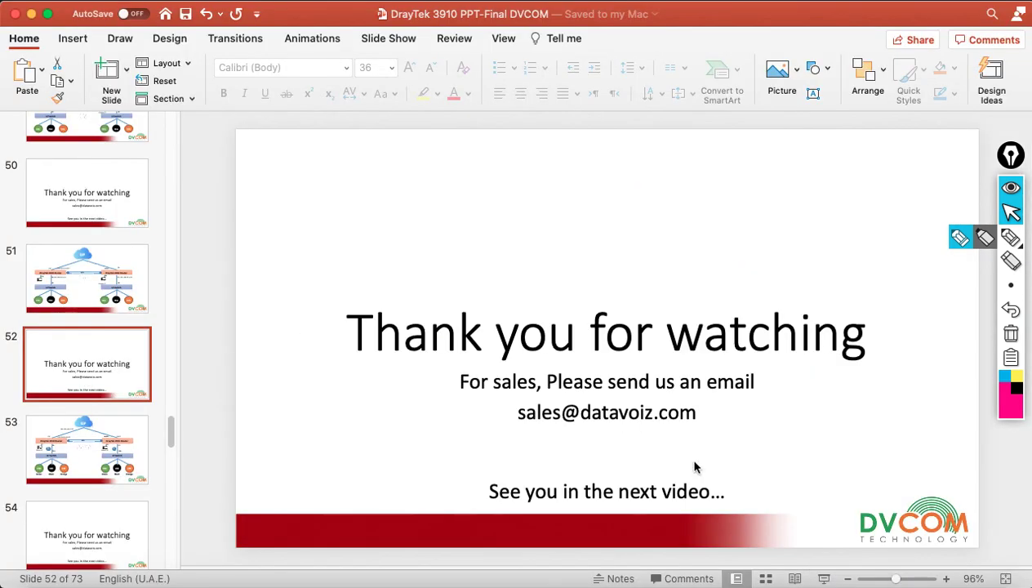